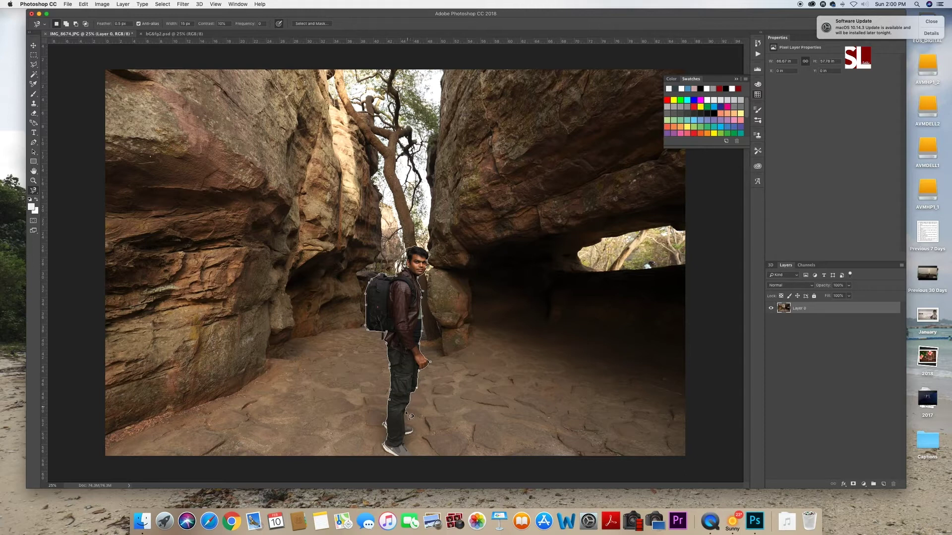
Close the magnetic lasso outline around the man with the backpack and add the gear protruding at his chest to the selection
{"action": "double_click", "coordinate": [413, 429]}
{"action": "key", "text": "super+equal"}
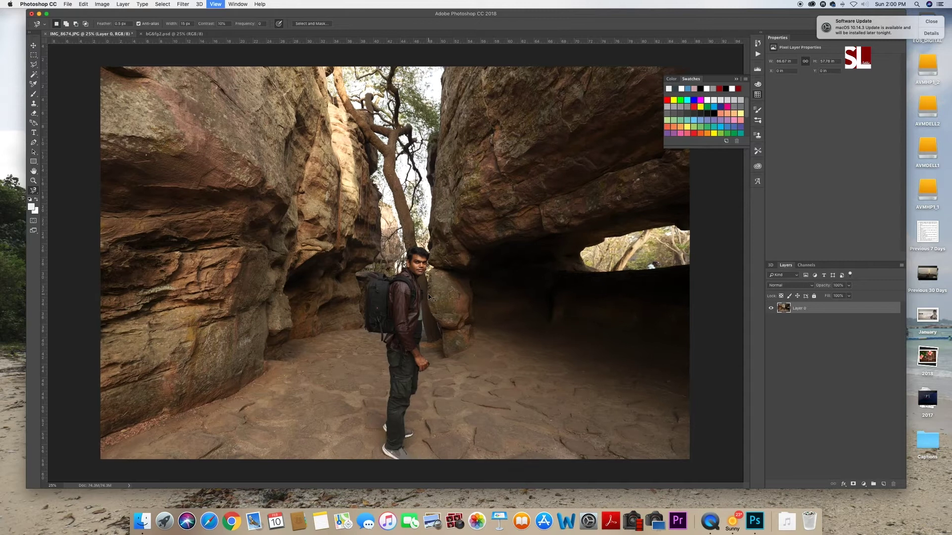
{"action": "key", "text": "super+equal"}
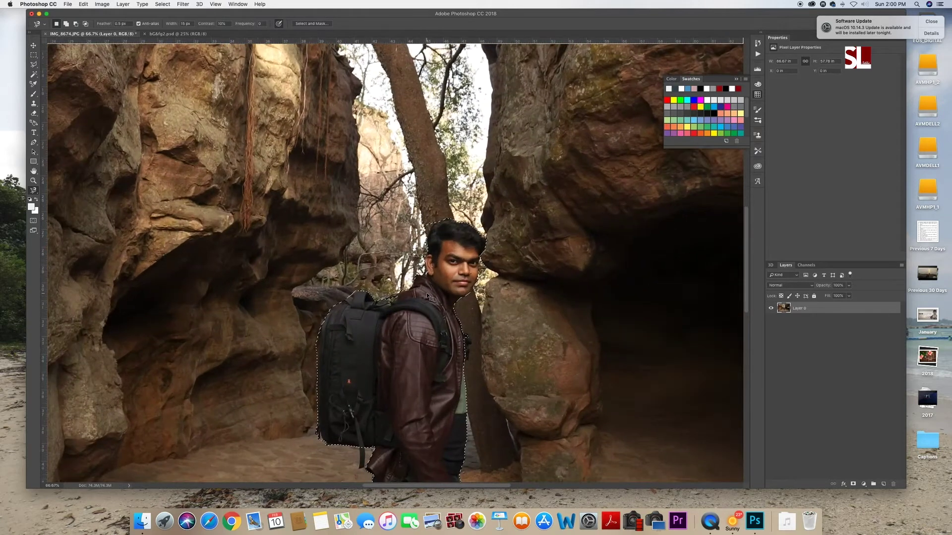
{"action": "key", "text": "super+equal"}
{"action": "scroll", "coordinate": [430, 296], "scroll_direction": "down", "scroll_amount": 2}
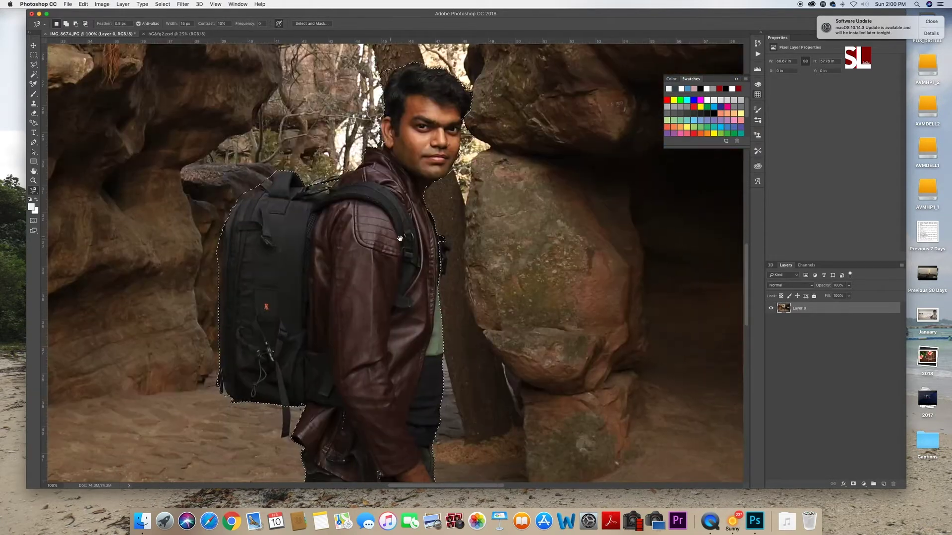
{"action": "left_click", "coordinate": [439, 235]}
{"action": "key", "text": "Escape"}
{"action": "left_click", "coordinate": [67, 23]}
{"action": "left_click", "coordinate": [438, 233]}
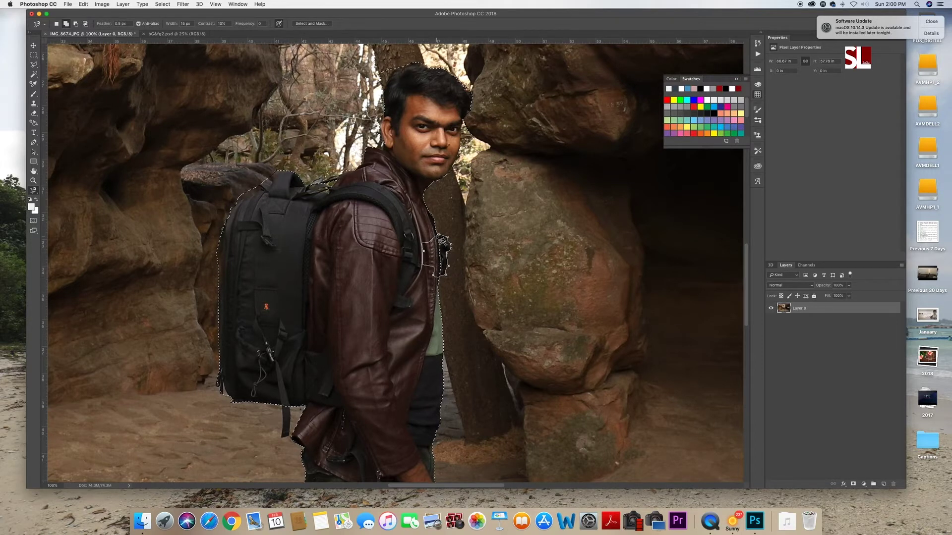
{"action": "left_click", "coordinate": [445, 239]}
Inspect the selection outline along the man's body, legs and shoes at close zoom
{"action": "scroll", "coordinate": [368, 227], "scroll_direction": "down", "scroll_amount": 12}
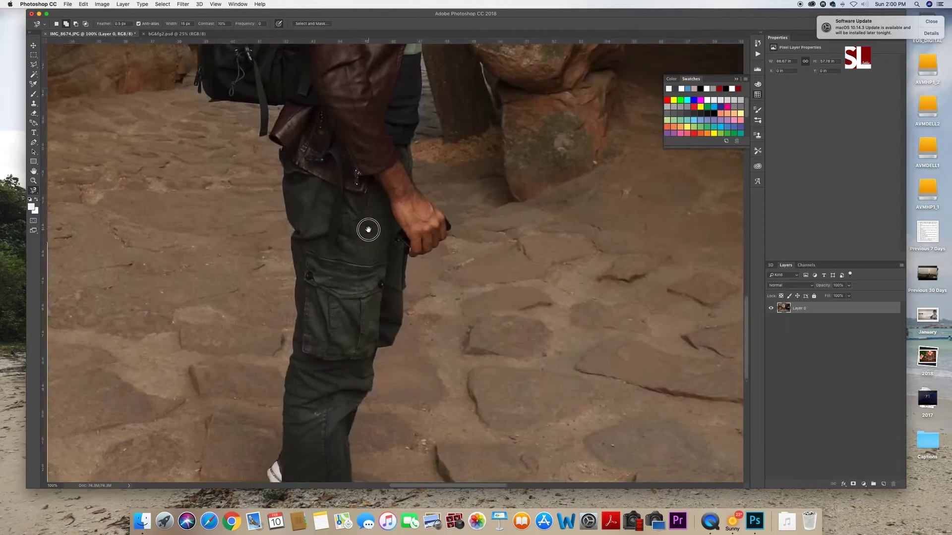
{"action": "scroll", "coordinate": [353, 190], "scroll_direction": "down", "scroll_amount": 9}
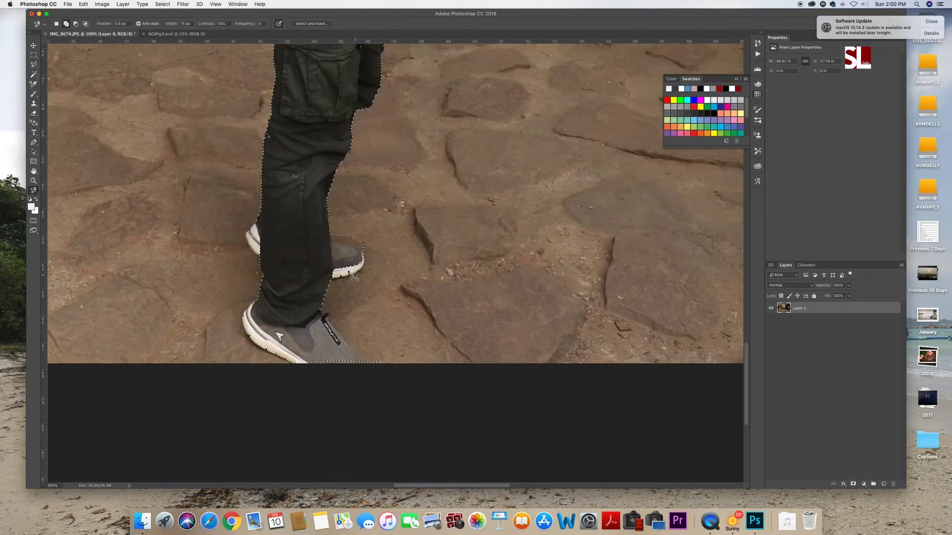
{"action": "key", "text": "super+minus"}
{"action": "key", "text": "super+minus"}
{"action": "key", "text": "super+minus"}
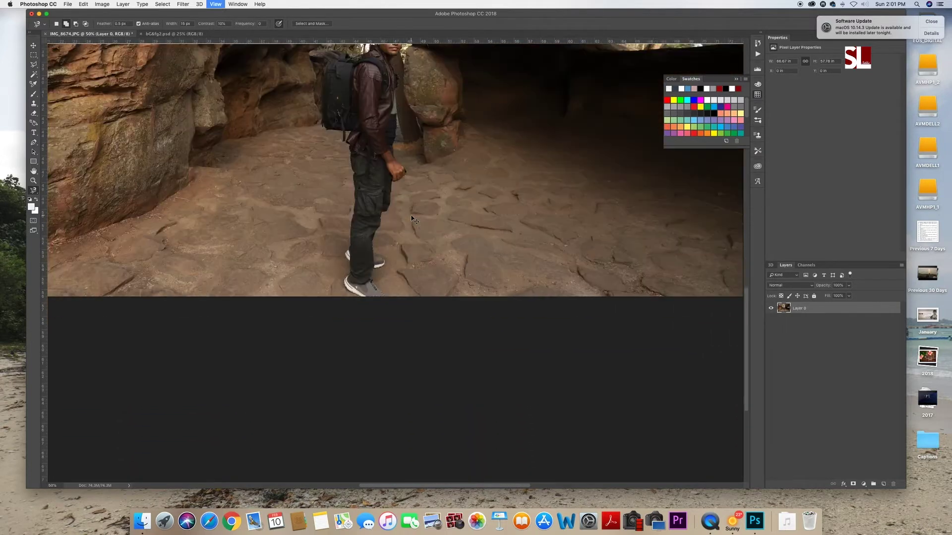
{"action": "key", "text": "super+plus"}
{"action": "key", "text": "super+plus"}
{"action": "key", "text": "super+plus"}
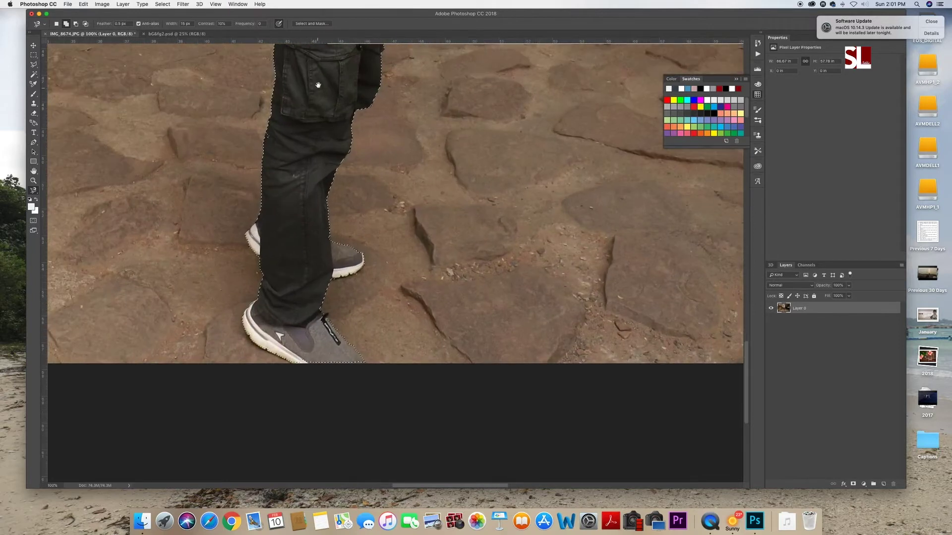
{"action": "key", "text": "super+minus"}
{"action": "key", "text": "super+minus"}
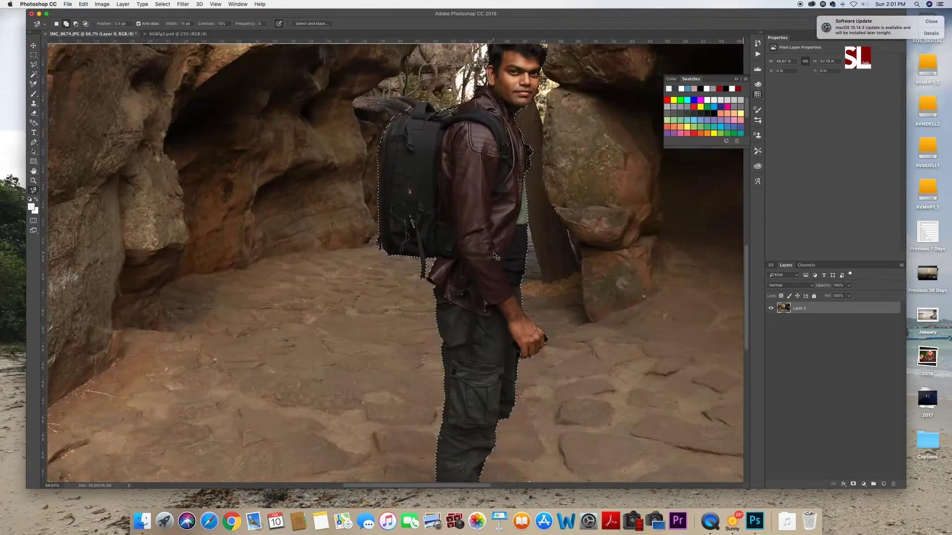
{"action": "key", "text": "super+r"}
{"action": "key", "text": "super+minus"}
{"action": "key", "text": "super+minus"}
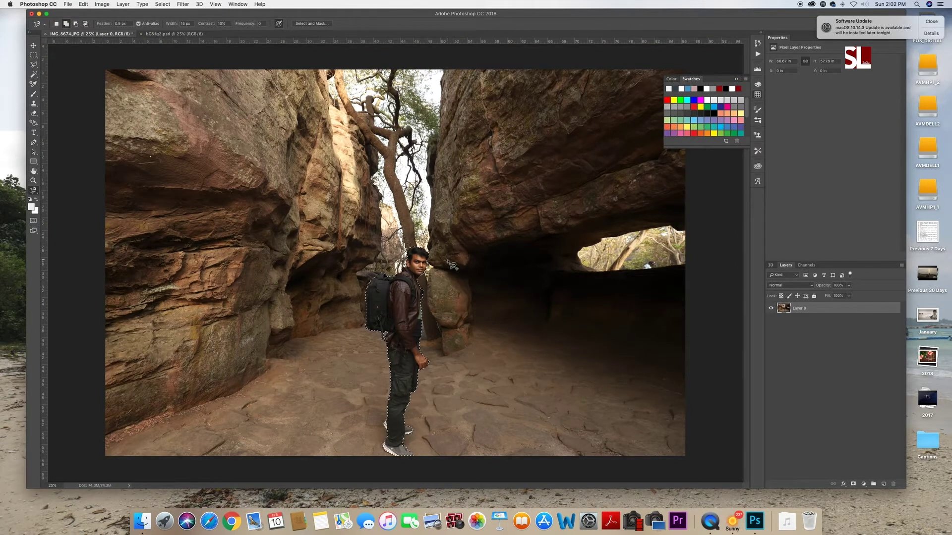
Cut the selected man out of Layer 0 and paste him in the same place on a new layer
{"action": "key", "text": "Delete"}
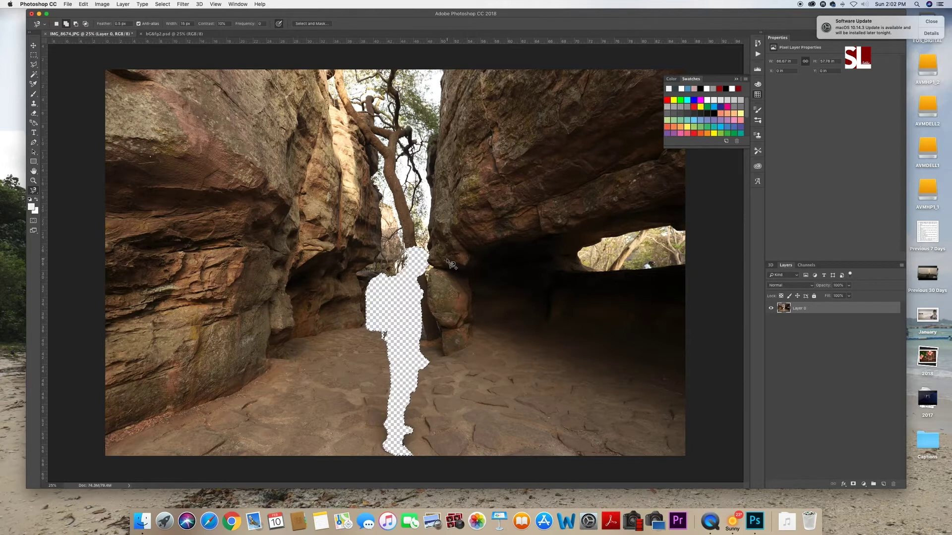
{"action": "key", "text": "super+d"}
{"action": "key", "text": "super+v"}
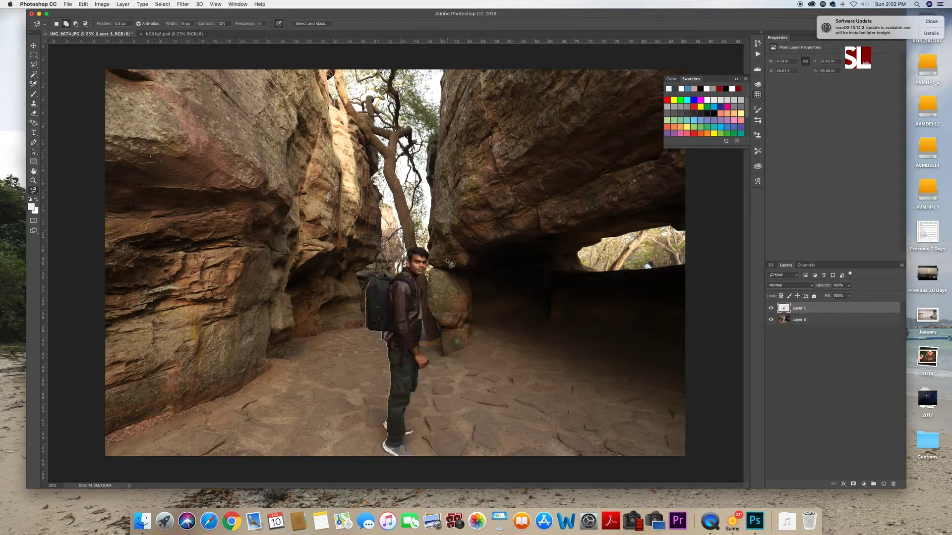
{"action": "key", "text": "v"}
Toggle the visibility of Layer 1 to compare it with the hole in the background, leaving the layer hidden
{"action": "left_click", "coordinate": [772, 309]}
{"action": "left_click", "coordinate": [771, 309]}
{"action": "left_click", "coordinate": [771, 309]}
{"action": "left_click", "coordinate": [771, 308]}
{"action": "left_click", "coordinate": [771, 309]}
{"action": "left_click", "coordinate": [772, 309]}
{"action": "left_click", "coordinate": [771, 309]}
{"action": "left_click", "coordinate": [772, 309]}
{"action": "left_click", "coordinate": [772, 309]}
{"action": "left_click", "coordinate": [771, 308]}
{"action": "left_click", "coordinate": [771, 309]}
{"action": "left_click", "coordinate": [771, 309]}
{"action": "left_click", "coordinate": [772, 309]}
{"action": "left_click", "coordinate": [771, 309]}
{"action": "left_click", "coordinate": [772, 309]}
Fill the lower part of the hole in Layer 0 with the Clone Stamp, sampling the stone floor beside the legs
{"action": "key", "text": "s"}
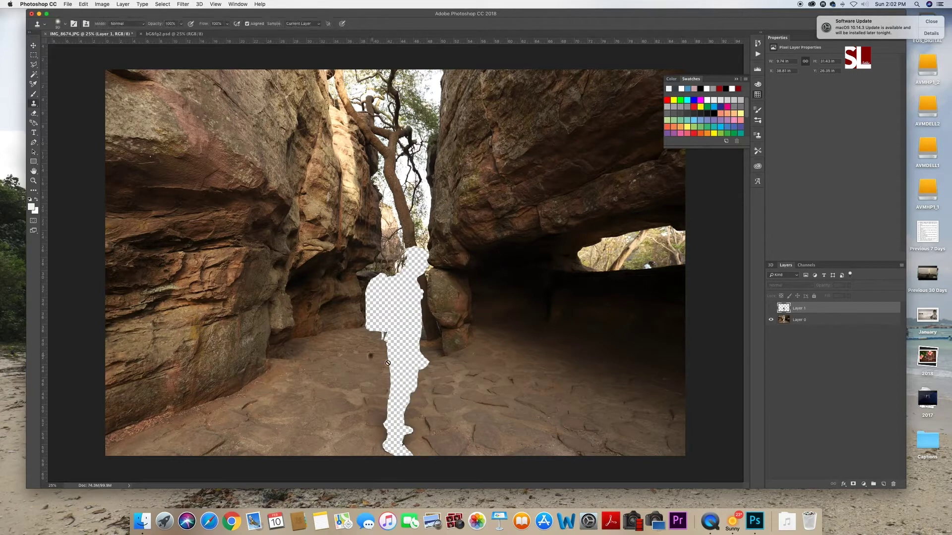
{"action": "left_click", "coordinate": [786, 322]}
{"action": "key", "text": "bracketright"}
{"action": "key", "text": "bracketright"}
{"action": "key", "text": "bracketright"}
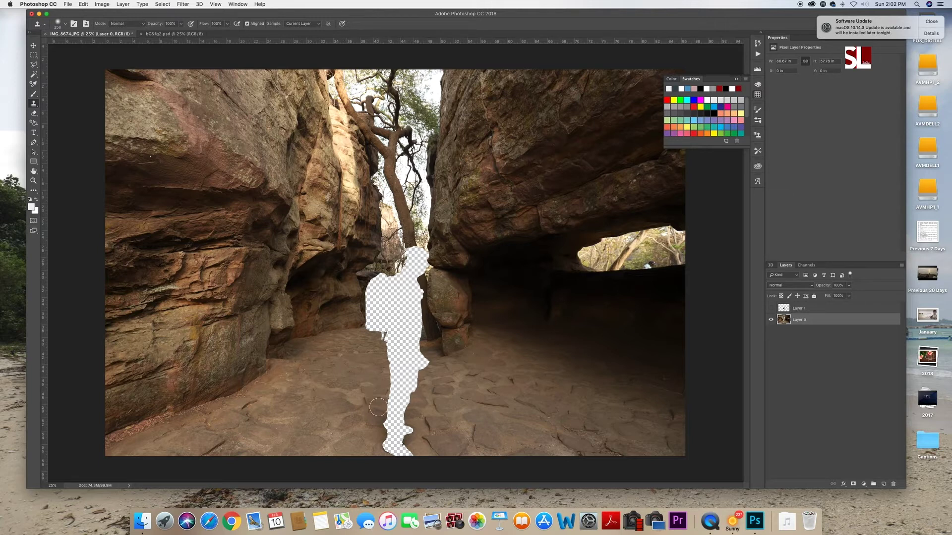
{"action": "left_click", "coordinate": [379, 386], "text": "alt"}
{"action": "mouse_move", "coordinate": [394, 389]}
{"action": "left_mouse_down"}
{"action": "mouse_move", "coordinate": [391, 436]}
{"action": "mouse_move", "coordinate": [401, 440]}
{"action": "mouse_move", "coordinate": [385, 436]}
{"action": "mouse_move", "coordinate": [417, 459]}
{"action": "mouse_move", "coordinate": [388, 450]}
{"action": "mouse_move", "coordinate": [400, 452]}
{"action": "mouse_move", "coordinate": [411, 430]}
{"action": "left_mouse_up"}
Clone the surrounding floor and rock texture over the rest of the hole in Layer 0, adjusting the brush size
{"action": "key", "text": "bracketleft"}
{"action": "key", "text": "bracketleft"}
{"action": "key", "text": "bracketleft"}
{"action": "mouse_move", "coordinate": [392, 392]}
{"action": "left_mouse_down"}
{"action": "mouse_move", "coordinate": [389, 367]}
{"action": "mouse_move", "coordinate": [404, 394]}
{"action": "mouse_move", "coordinate": [376, 308]}
{"action": "mouse_move", "coordinate": [362, 297]}
{"action": "mouse_move", "coordinate": [389, 286]}
{"action": "mouse_move", "coordinate": [366, 278]}
{"action": "mouse_move", "coordinate": [391, 317]}
{"action": "mouse_move", "coordinate": [376, 326]}
{"action": "mouse_move", "coordinate": [400, 308]}
{"action": "mouse_move", "coordinate": [414, 287]}
{"action": "mouse_move", "coordinate": [406, 276]}
{"action": "mouse_move", "coordinate": [400, 298]}
{"action": "mouse_move", "coordinate": [415, 287]}
{"action": "mouse_move", "coordinate": [421, 260]}
{"action": "mouse_move", "coordinate": [422, 282]}
{"action": "left_mouse_up"}
{"action": "key", "text": "bracketright"}
{"action": "key", "text": "bracketright"}
{"action": "left_click", "coordinate": [346, 296], "text": "alt"}
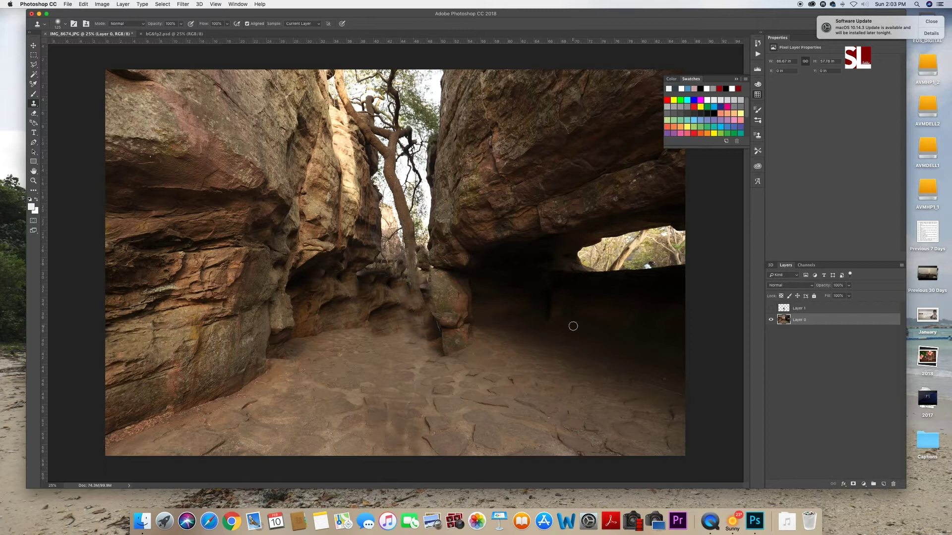
Show Layer 1 again and save the layered document as bG&fg3.psd in the edited folder with Maximize Compatibility on
{"action": "left_click", "coordinate": [771, 308]}
{"action": "key", "text": "v"}
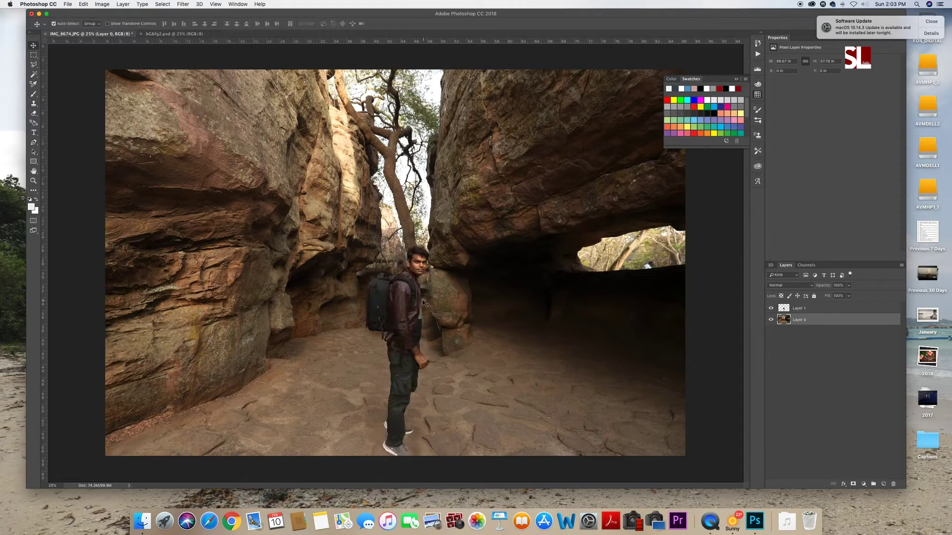
{"action": "key", "text": "super+shift+s"}
{"action": "double_click", "coordinate": [280, 77]}
{"action": "left_click", "coordinate": [279, 76]}
{"action": "left_click", "coordinate": [509, 27]}
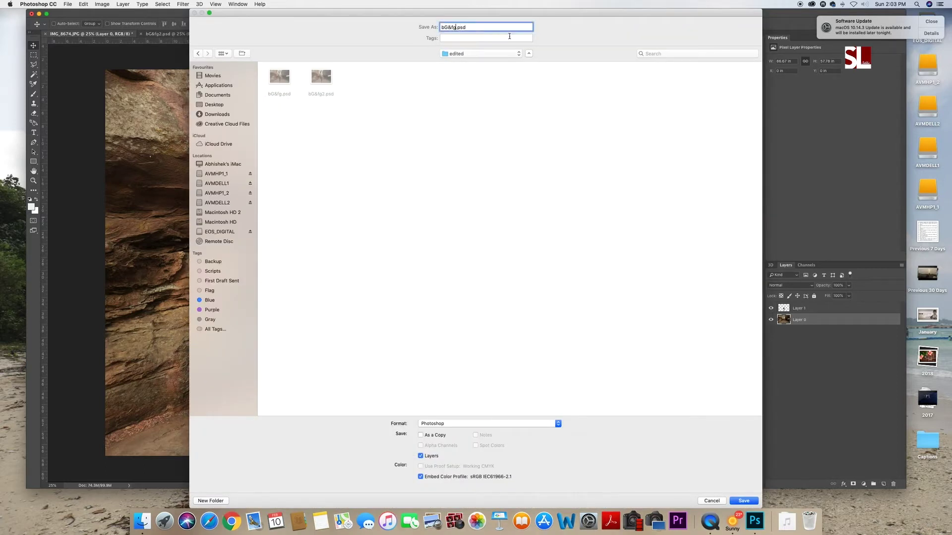
{"action": "key", "text": "Return"}
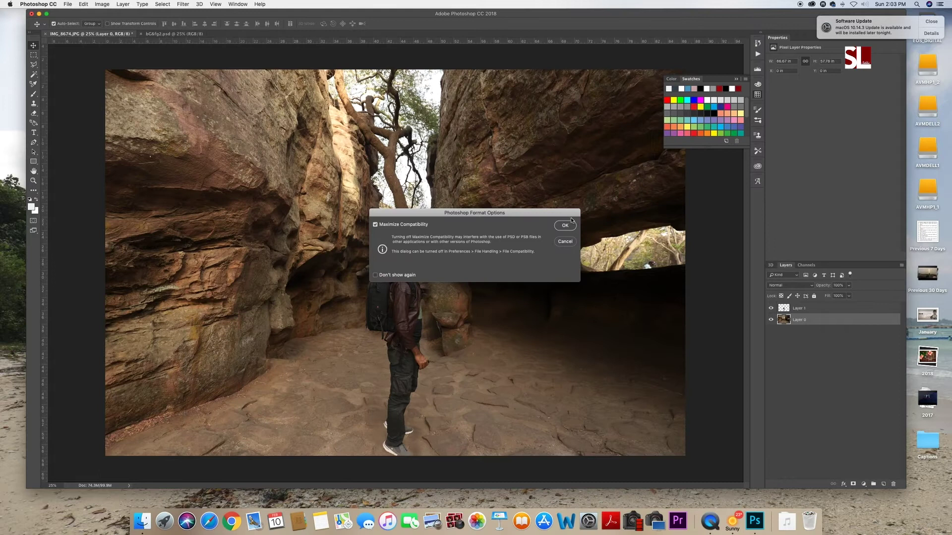
{"action": "left_click", "coordinate": [569, 225]}
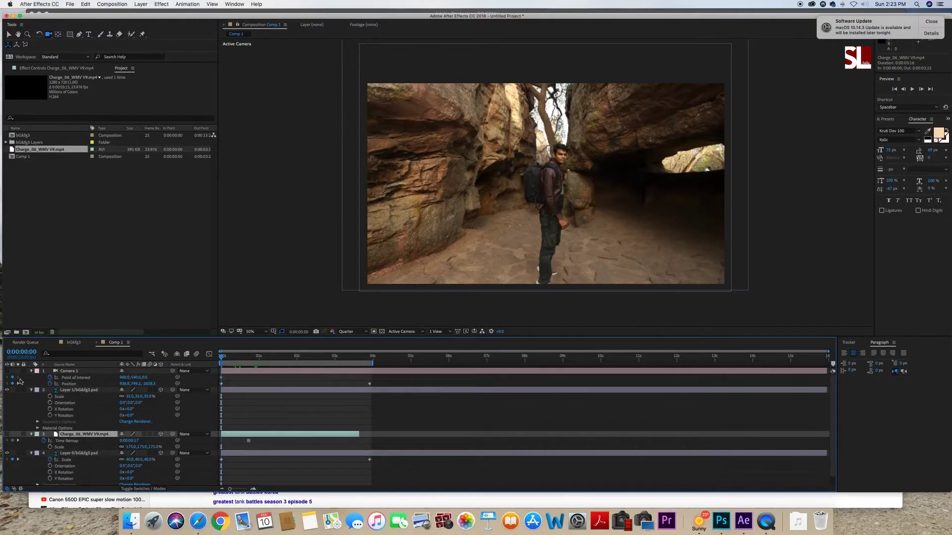
Switch to After Effects and preview the camera animation in Comp 1
{"action": "key", "text": "space"}
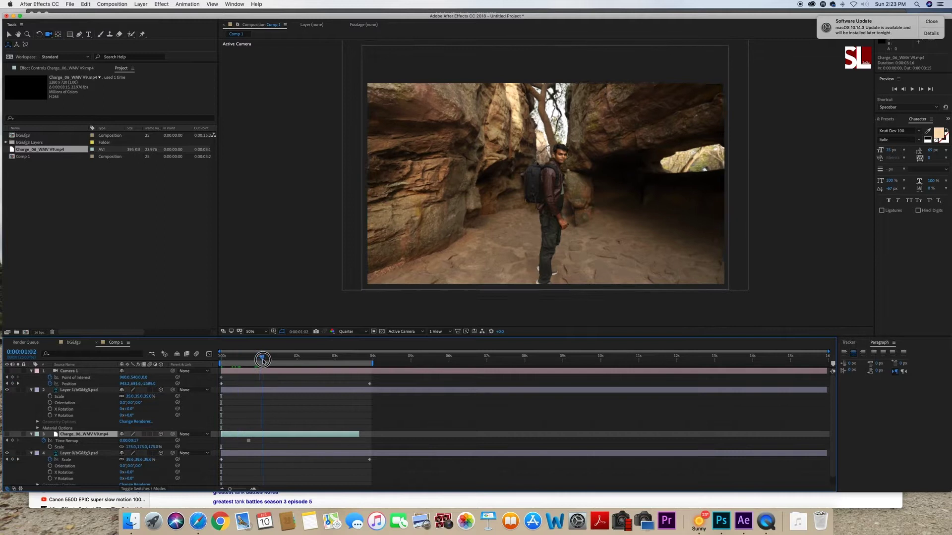
{"action": "left_click", "coordinate": [177, 364]}
Import bG&fg3.psd into the project as a composition with editable layer styles
{"action": "left_click", "coordinate": [83, 182]}
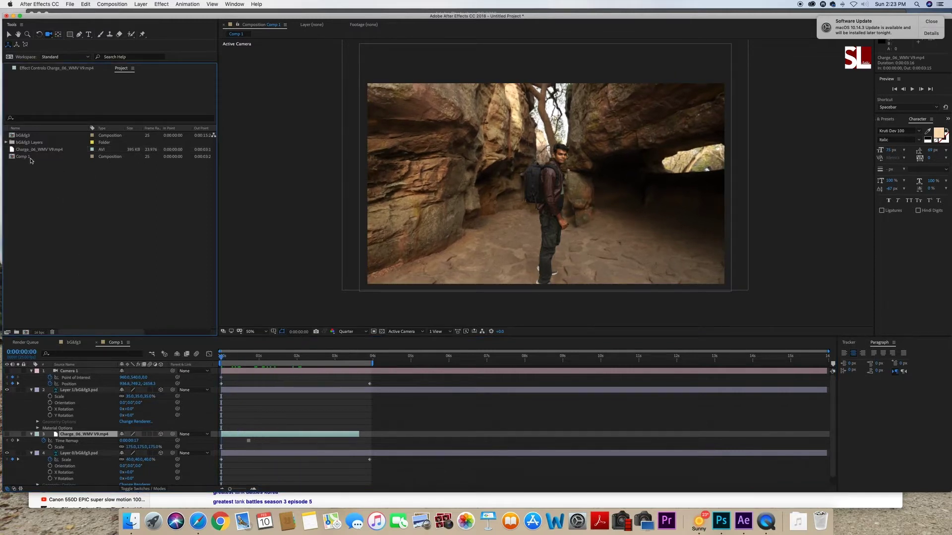
{"action": "right_click", "coordinate": [79, 218]}
{"action": "mouse_move", "coordinate": [107, 252]}
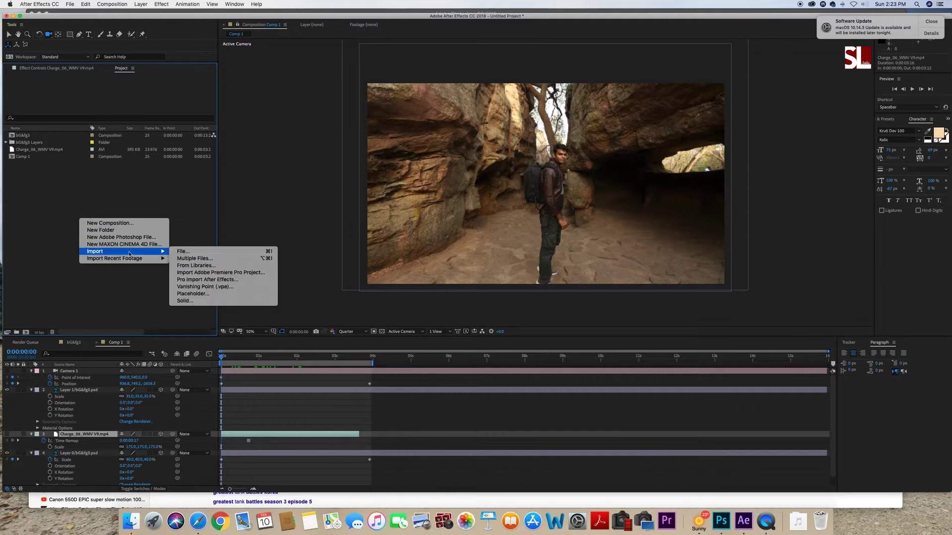
{"action": "left_click", "coordinate": [211, 252]}
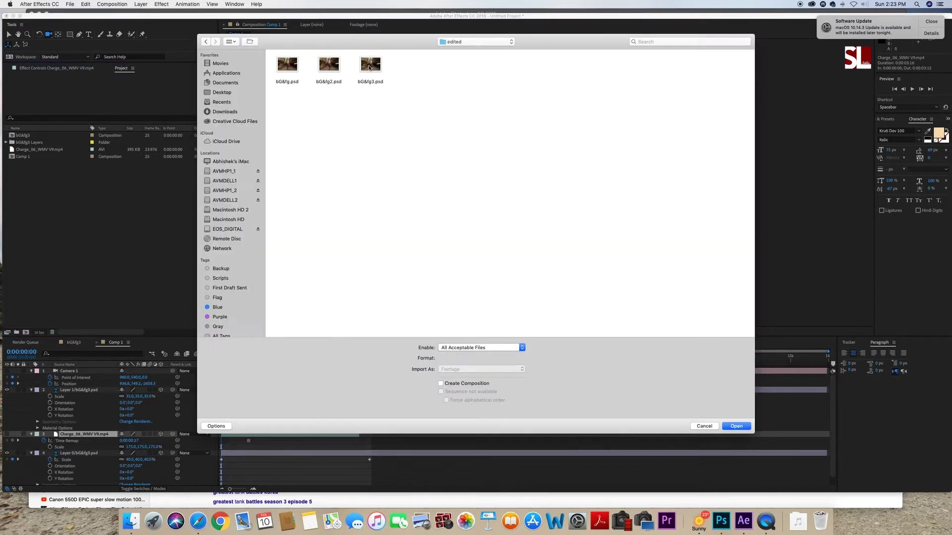
{"action": "left_click", "coordinate": [369, 67]}
{"action": "left_click", "coordinate": [738, 426]}
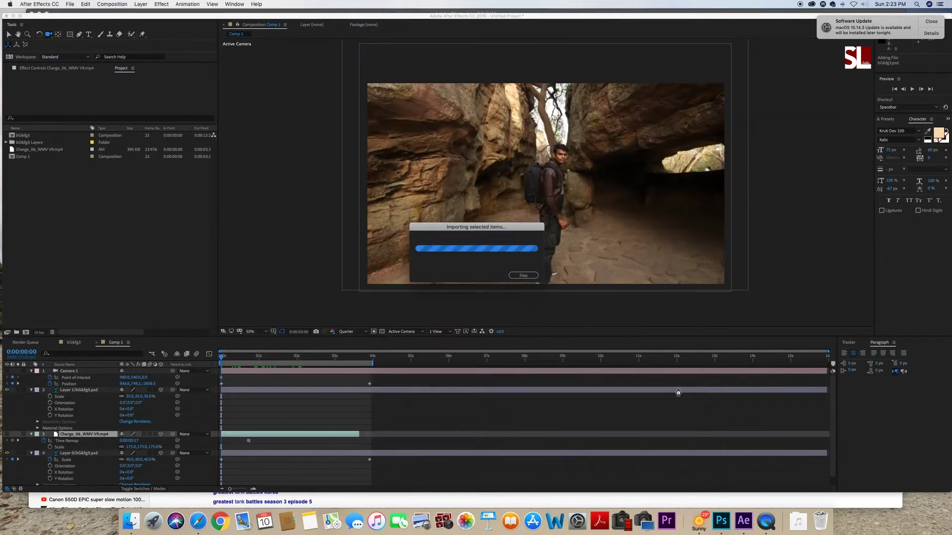
{"action": "left_click_drag", "start_coordinate": [321, 194], "coordinate": [356, 208]}
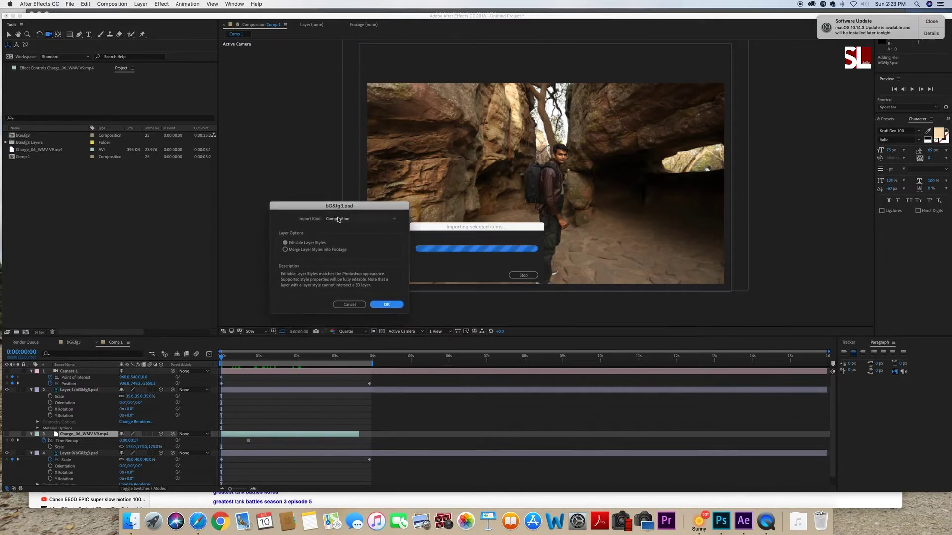
{"action": "left_click", "coordinate": [386, 304]}
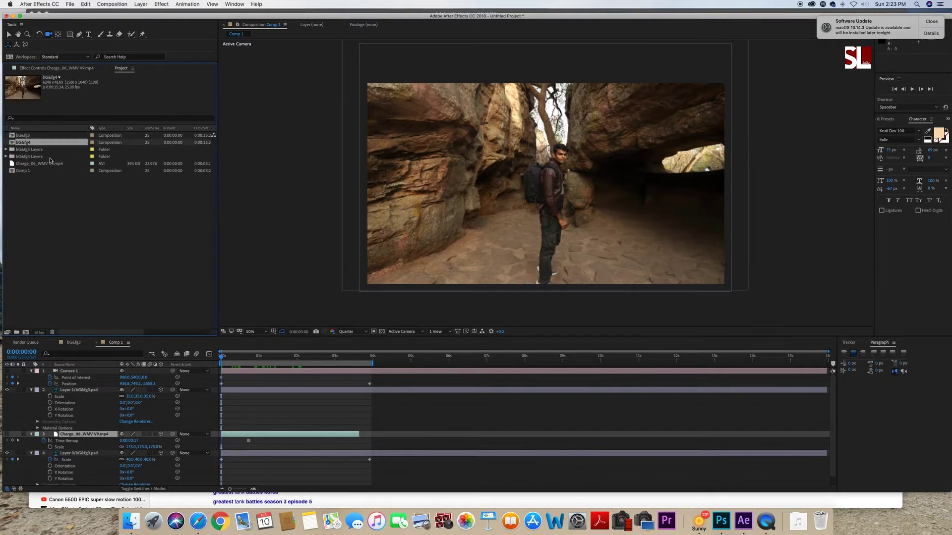
Open the bG&fg4 composition and check its man and background layers by switching each one's visibility off and on
{"action": "double_click", "coordinate": [13, 143]}
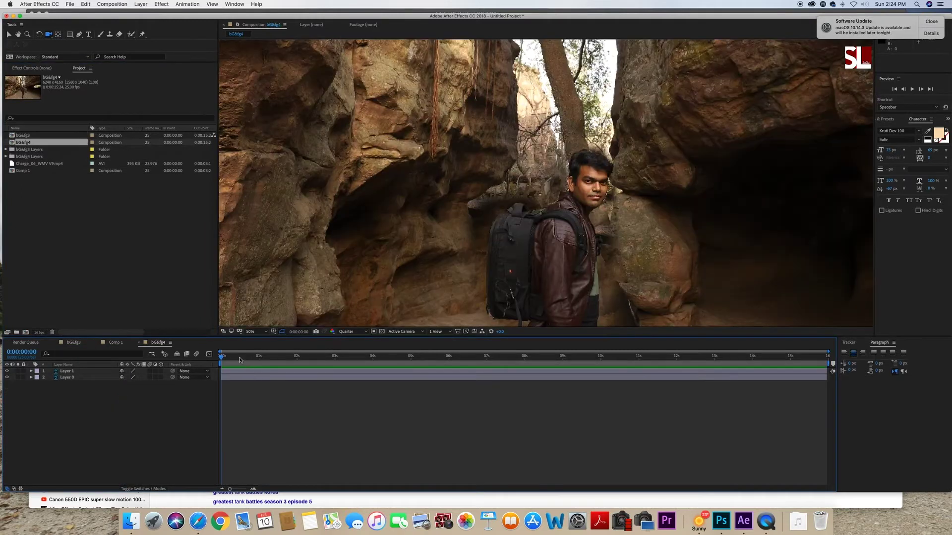
{"action": "left_click", "coordinate": [7, 370]}
{"action": "left_click", "coordinate": [7, 378]}
{"action": "left_click", "coordinate": [7, 378]}
{"action": "left_click", "coordinate": [7, 371]}
{"action": "key", "text": "comma"}
Create a new composition named Comp 2 with the HDTV 1080 25 preset and a duration of 0:00:15:24
{"action": "left_click", "coordinate": [10, 34]}
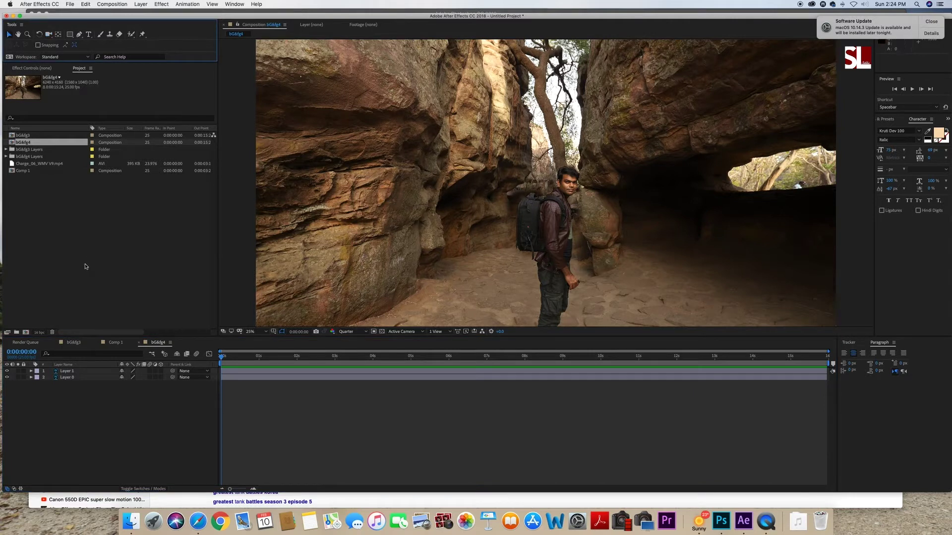
{"action": "left_click", "coordinate": [27, 332]}
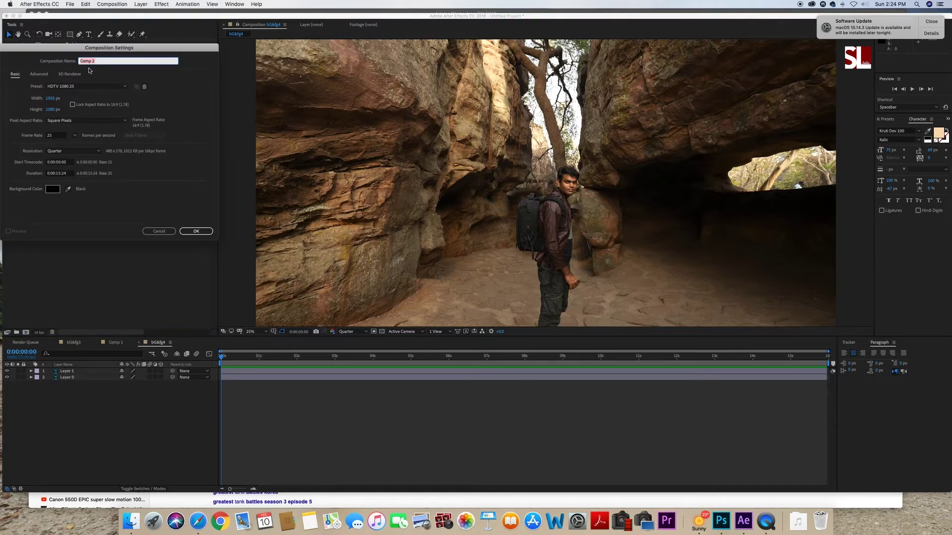
{"action": "left_click", "coordinate": [193, 232]}
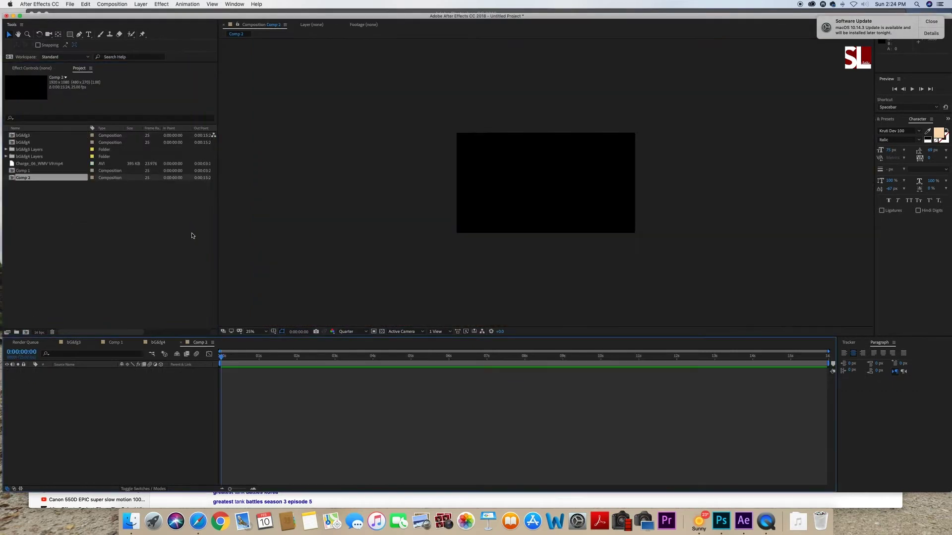
Copy Layer 1 and Layer 0 from the bG&fg4 composition and paste them into Comp 2
{"action": "left_click", "coordinate": [158, 342]}
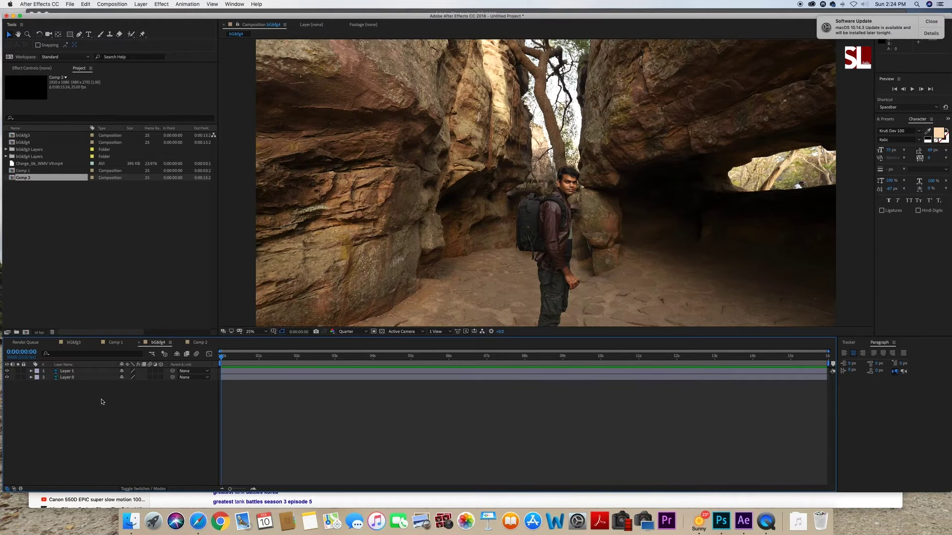
{"action": "left_click_drag", "start_coordinate": [103, 402], "coordinate": [70, 376]}
{"action": "left_click", "coordinate": [86, 4]}
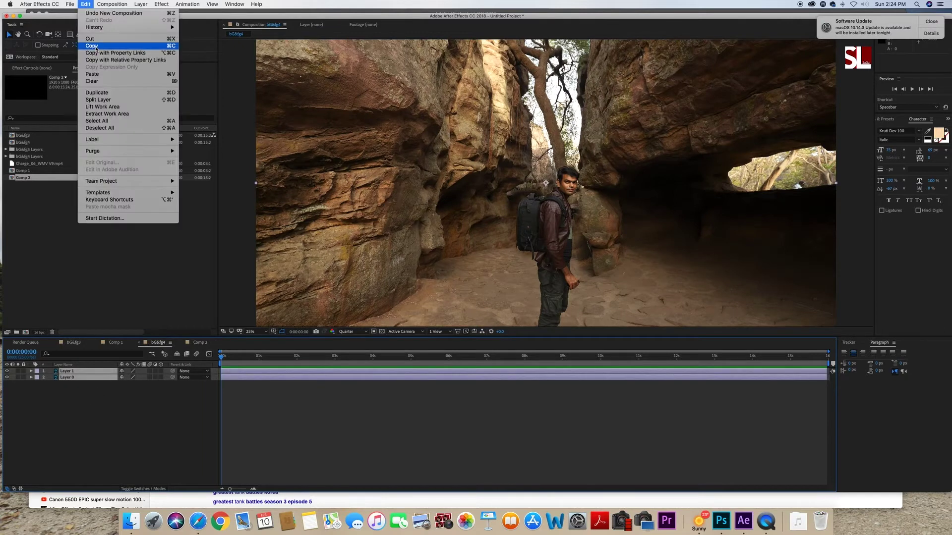
{"action": "left_click", "coordinate": [91, 46]}
{"action": "left_click", "coordinate": [200, 343]}
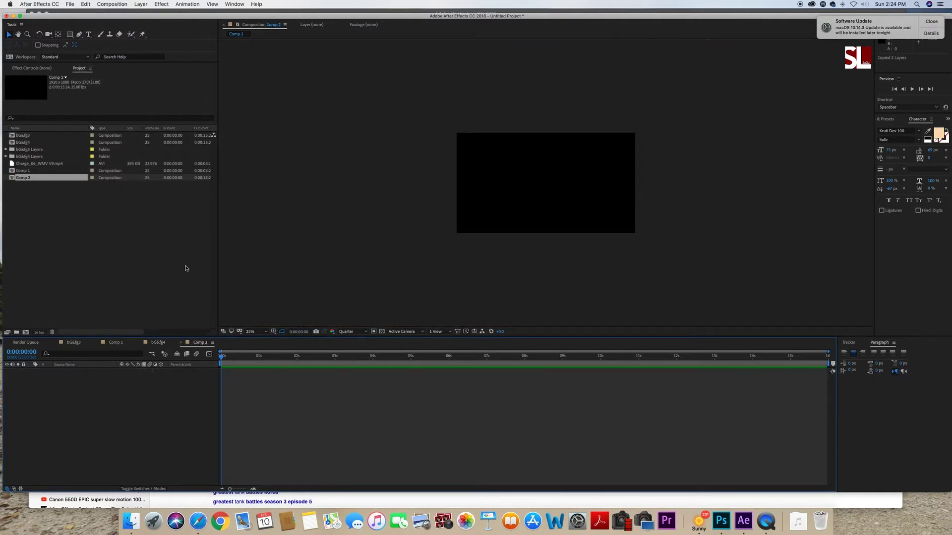
{"action": "left_click", "coordinate": [86, 4]}
{"action": "left_click", "coordinate": [91, 74]}
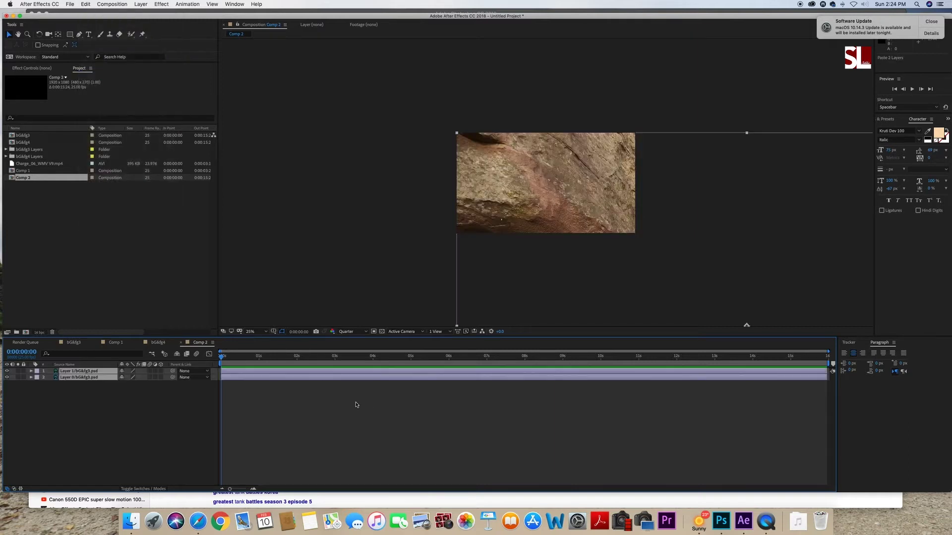
Scale both layers in Comp 2 to 30% and move them so the picture fills the composition frame
{"action": "key", "text": "s"}
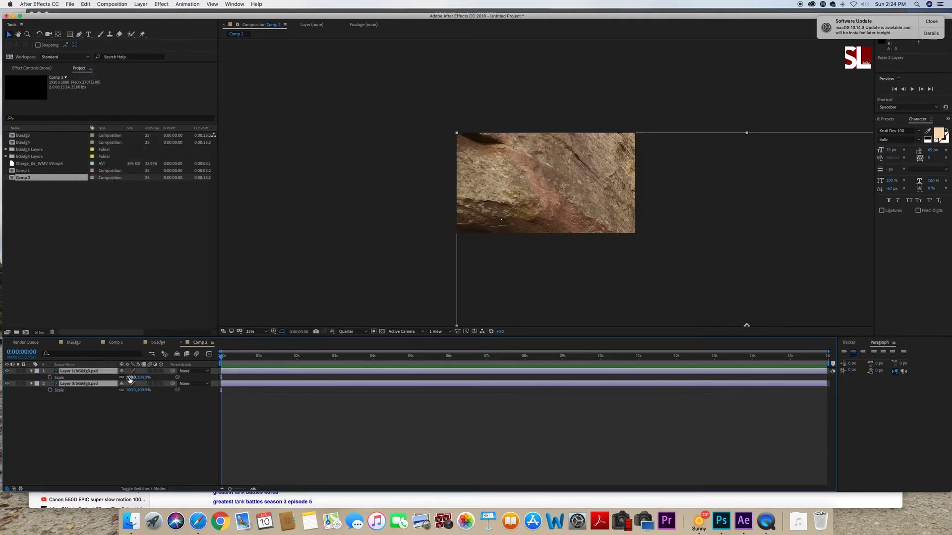
{"action": "type", "text": "30"}
{"action": "key", "text": "Return"}
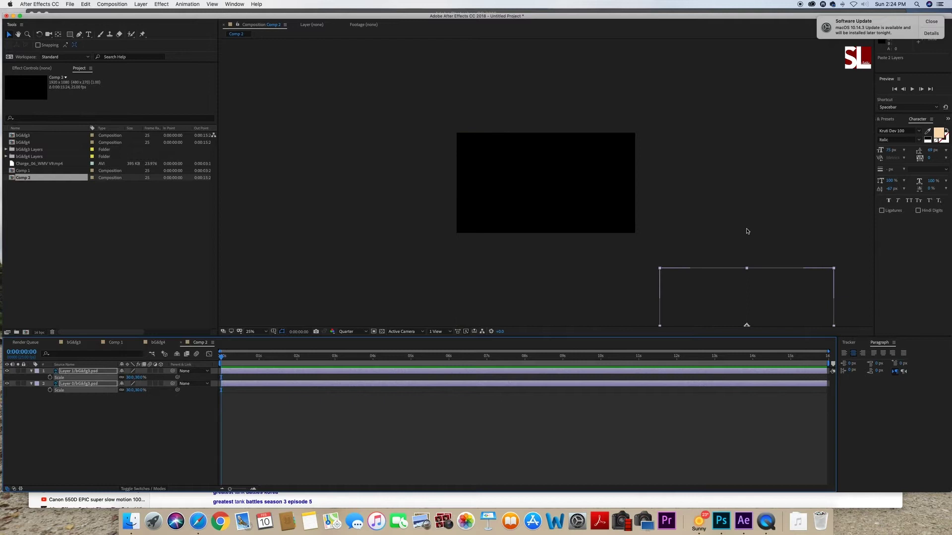
{"action": "left_click_drag", "start_coordinate": [682, 273], "coordinate": [482, 134]}
{"action": "mouse_move", "coordinate": [524, 164]}
{"action": "left_mouse_down"}
{"action": "mouse_move", "coordinate": [526, 157]}
{"action": "mouse_move", "coordinate": [528, 176]}
{"action": "left_mouse_up"}
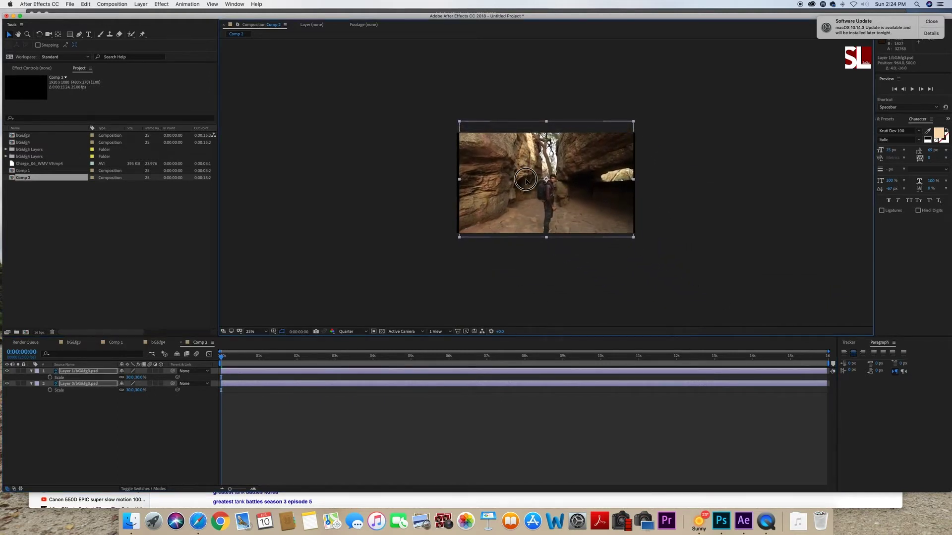
{"action": "left_click", "coordinate": [312, 418]}
Open Comp 1 and scrub the start of its timeline, briefly disabling and restoring the scale animation of Layer 0
{"action": "left_click", "coordinate": [114, 343]}
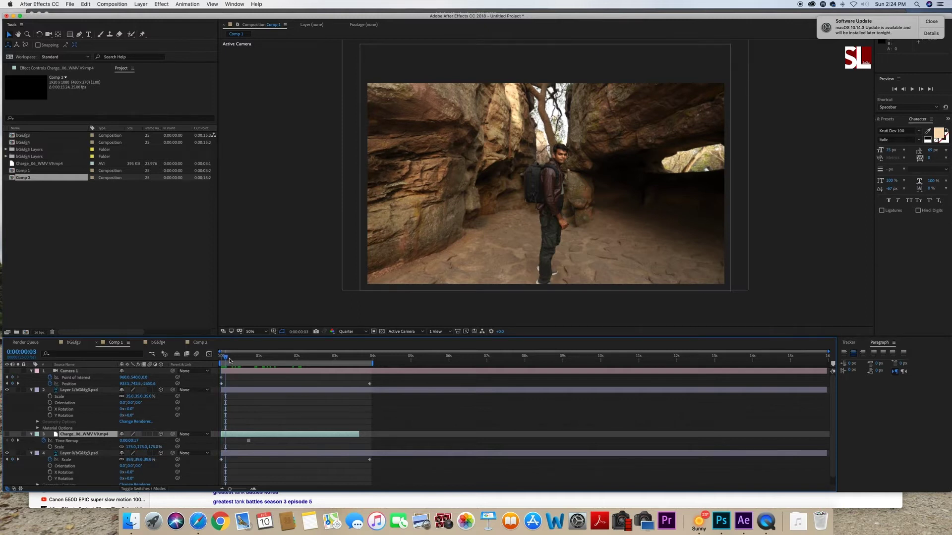
{"action": "left_click", "coordinate": [89, 455]}
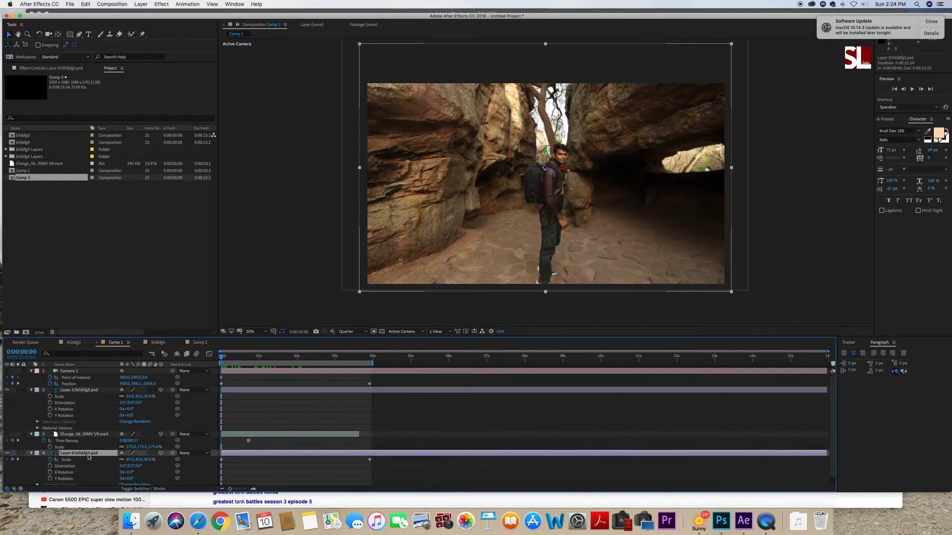
{"action": "left_click", "coordinate": [52, 462]}
{"action": "left_click_drag", "start_coordinate": [232, 358], "coordinate": [183, 368]}
{"action": "key", "text": "super+z"}
{"action": "left_click_drag", "start_coordinate": [227, 364], "coordinate": [179, 386]}
{"action": "left_click", "coordinate": [138, 5]}
{"action": "mouse_move", "coordinate": [149, 13]}
{"action": "left_click", "coordinate": [261, 38]}
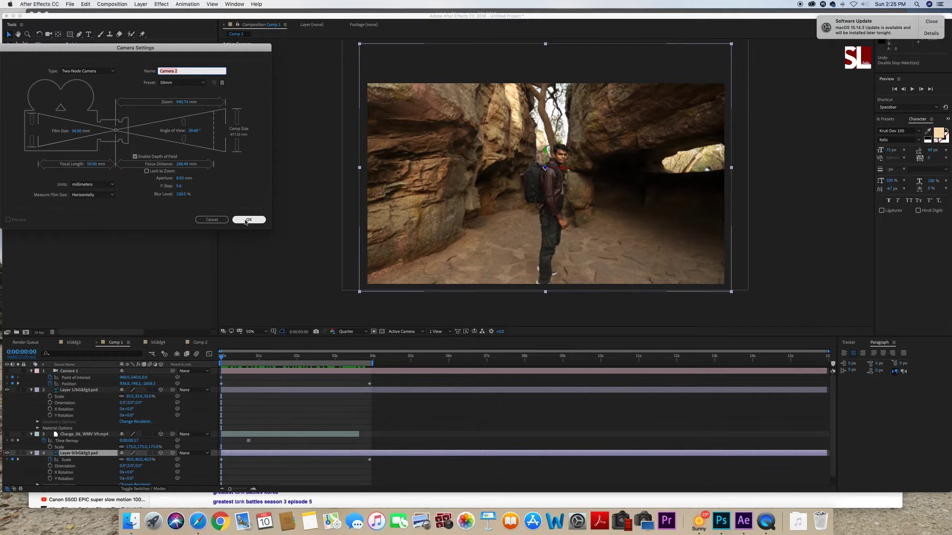
{"action": "left_click", "coordinate": [218, 221]}
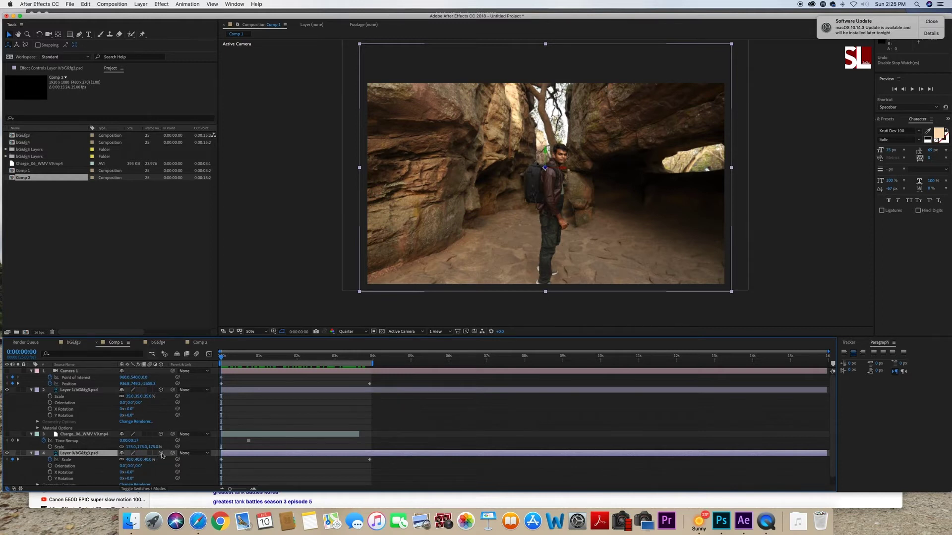
Enable 3D for the Charge_06_WMV V9.mp4 layer and check the layers from the Top view, returning to Active Camera
{"action": "key", "text": "super+z"}
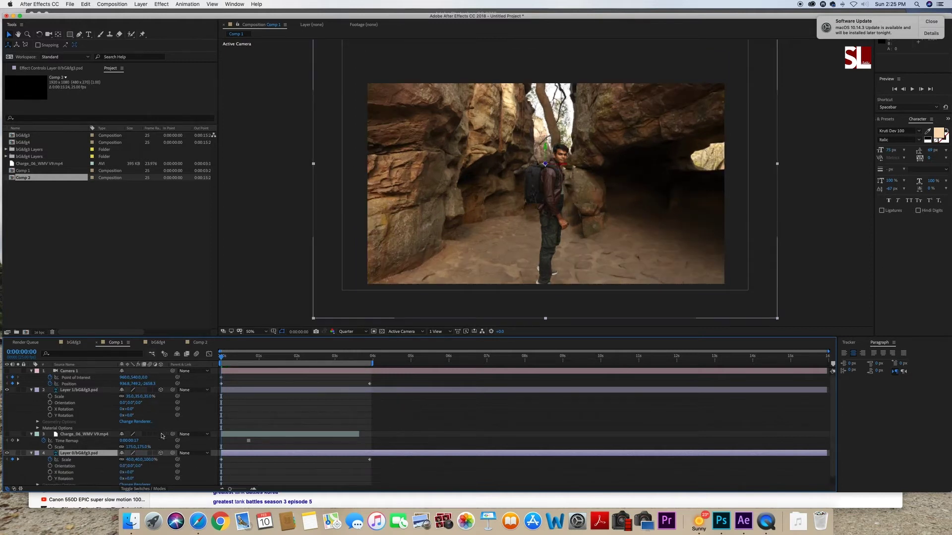
{"action": "left_click", "coordinate": [161, 434]}
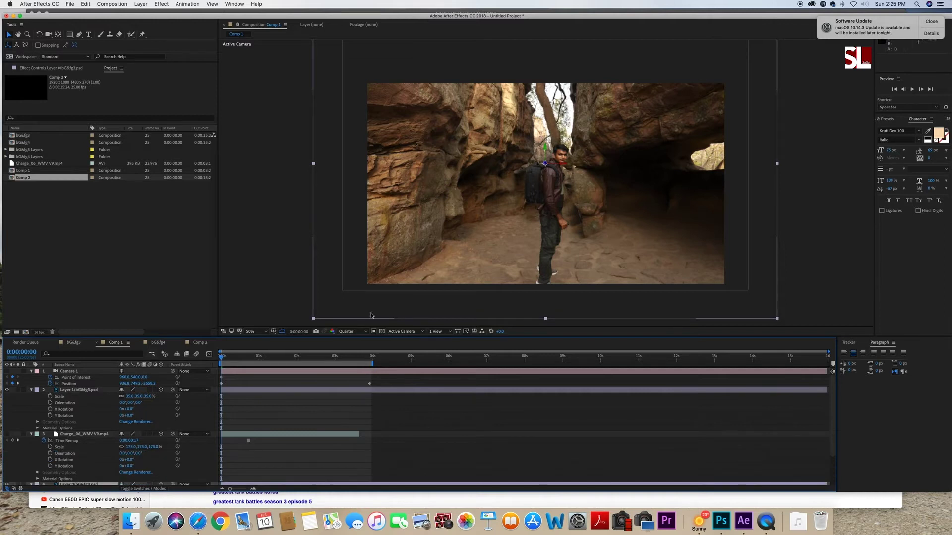
{"action": "left_click", "coordinate": [436, 332]}
{"action": "left_click", "coordinate": [416, 332]}
{"action": "left_click", "coordinate": [404, 332]}
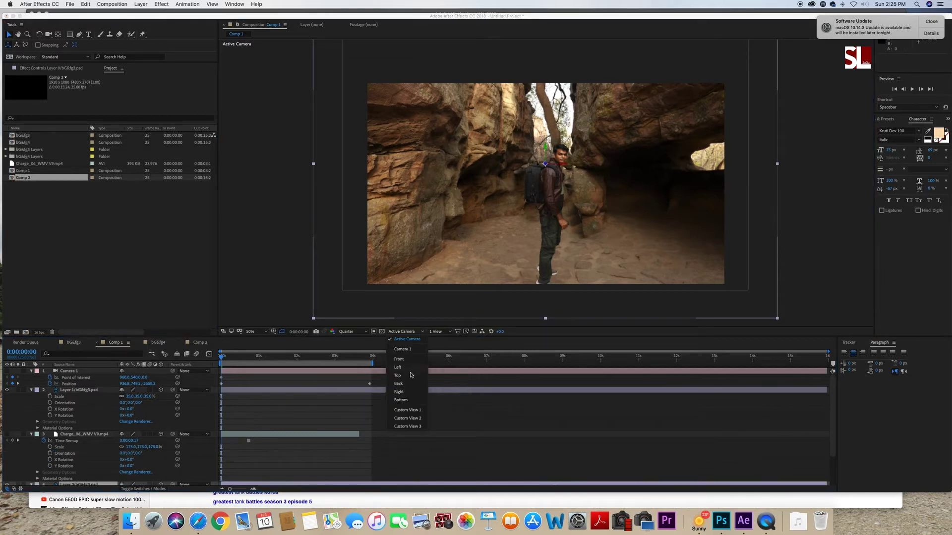
{"action": "left_click", "coordinate": [398, 376]}
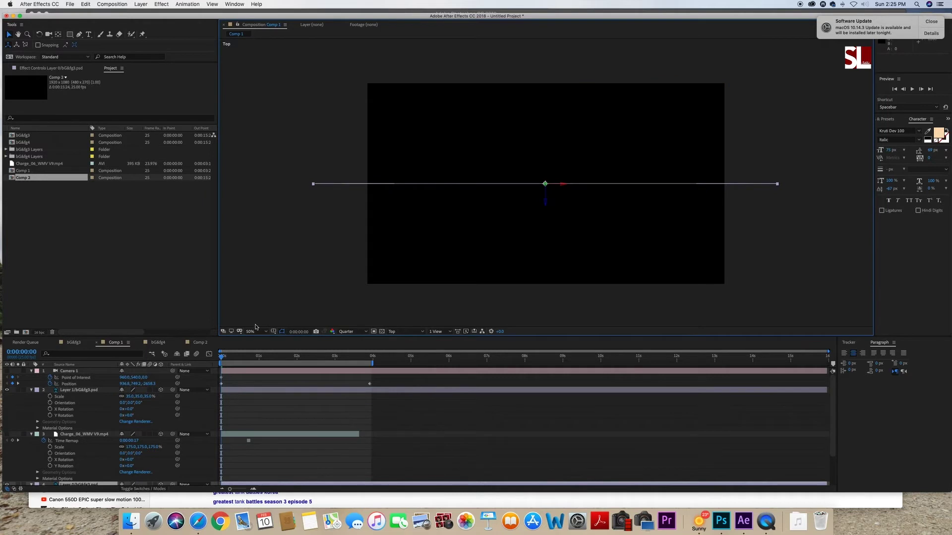
{"action": "left_click", "coordinate": [399, 332]}
{"action": "left_click", "coordinate": [396, 340]}
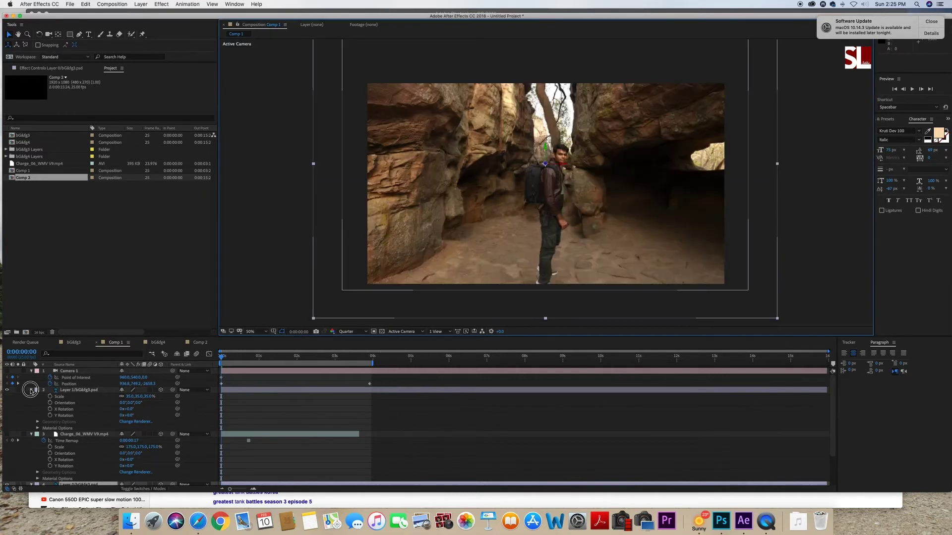
Collapse the properties of Layer 1 and the Charge clip, and turn on Camera 1 at the timeline start
{"action": "left_click", "coordinate": [31, 390]}
{"action": "left_click", "coordinate": [31, 397]}
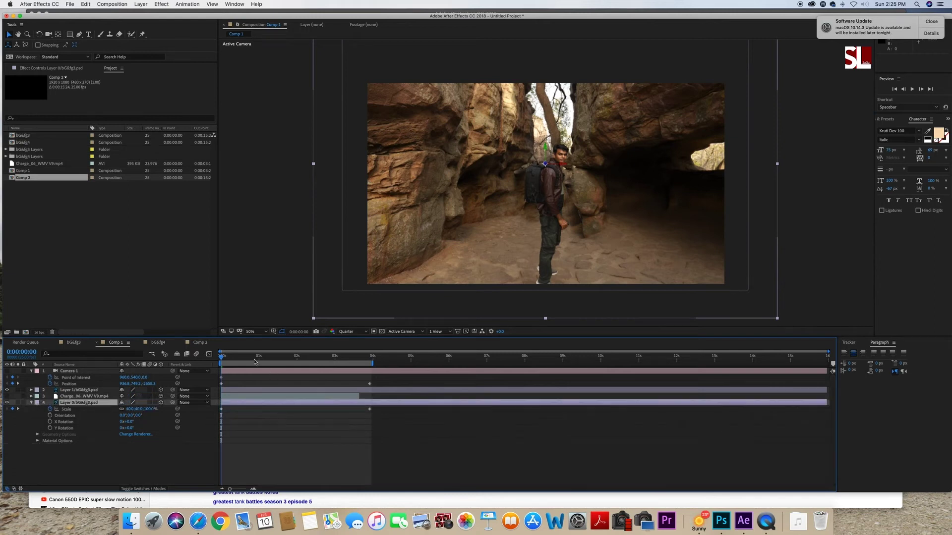
{"action": "mouse_move", "coordinate": [224, 357]}
{"action": "left_mouse_down"}
{"action": "mouse_move", "coordinate": [322, 356]}
{"action": "mouse_move", "coordinate": [221, 357]}
{"action": "left_mouse_up"}
{"action": "left_click", "coordinate": [74, 371]}
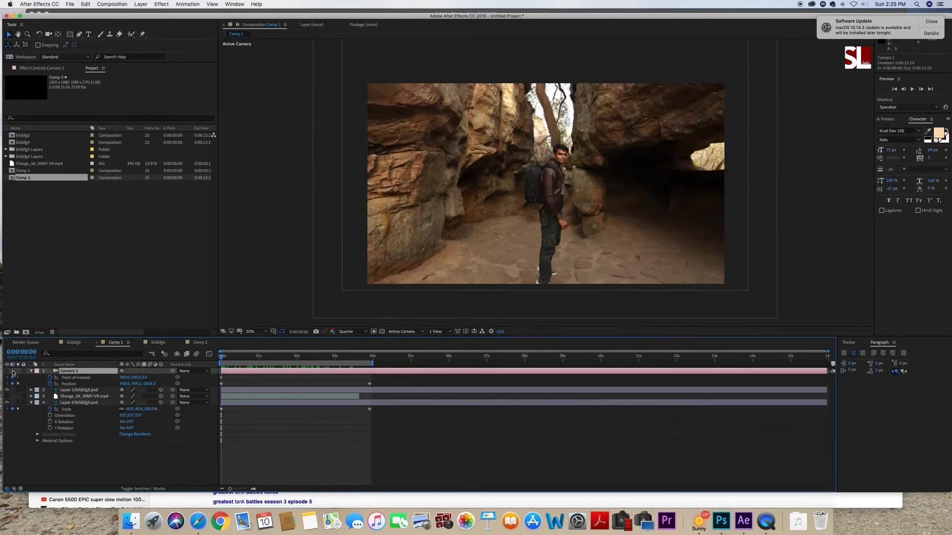
{"action": "left_click", "coordinate": [7, 371]}
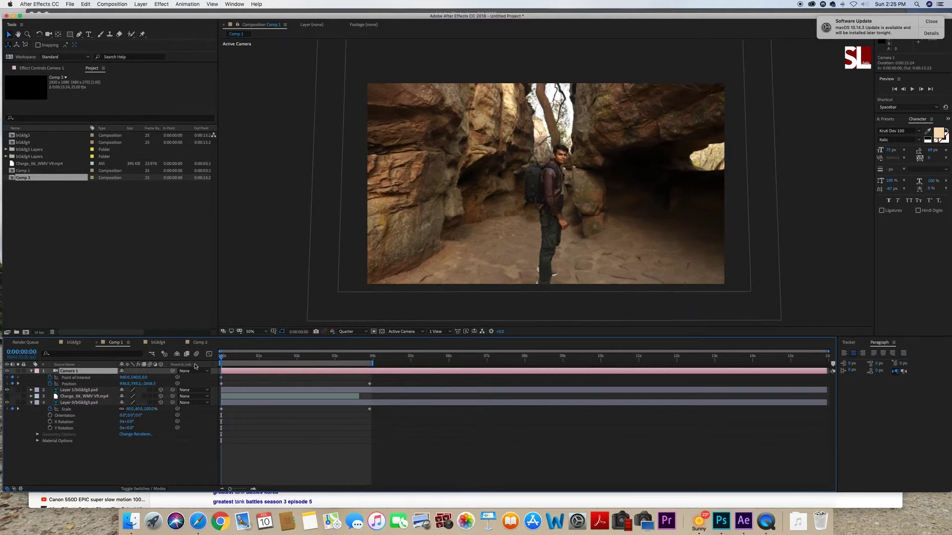
Try orbiting Camera 1 at the timeline start and at 0:00:02:12, undoing each orbit
{"action": "left_click_drag", "start_coordinate": [512, 189], "coordinate": [496, 193]}
{"action": "key", "text": "super+z"}
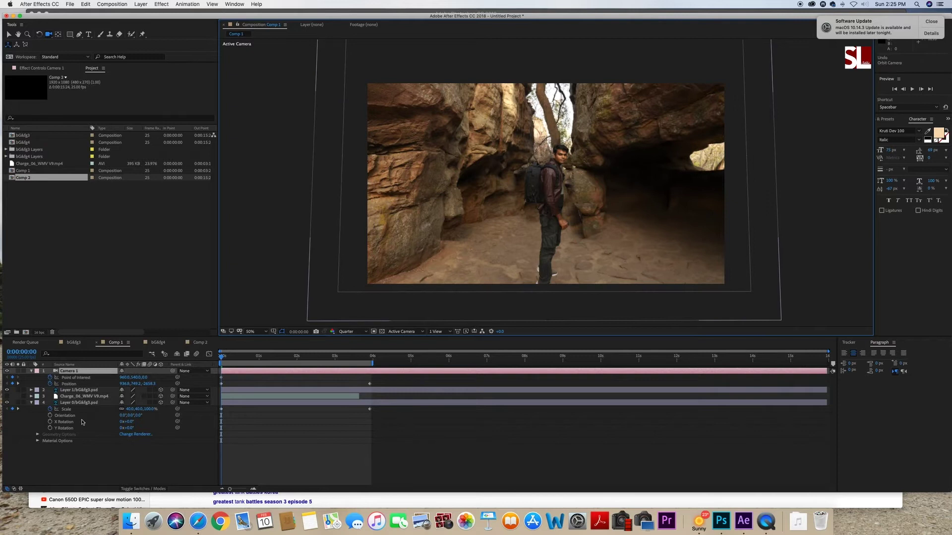
{"action": "left_click_drag", "start_coordinate": [225, 363], "coordinate": [315, 364]}
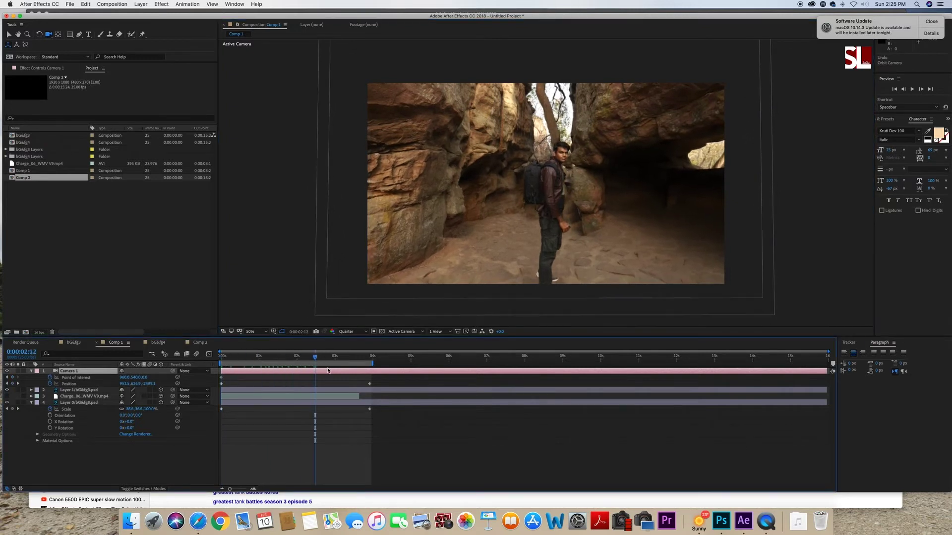
{"action": "mouse_move", "coordinate": [478, 206]}
{"action": "left_mouse_down"}
{"action": "mouse_move", "coordinate": [502, 218]}
{"action": "mouse_move", "coordinate": [494, 213]}
{"action": "left_mouse_up"}
{"action": "key", "text": "super+z"}
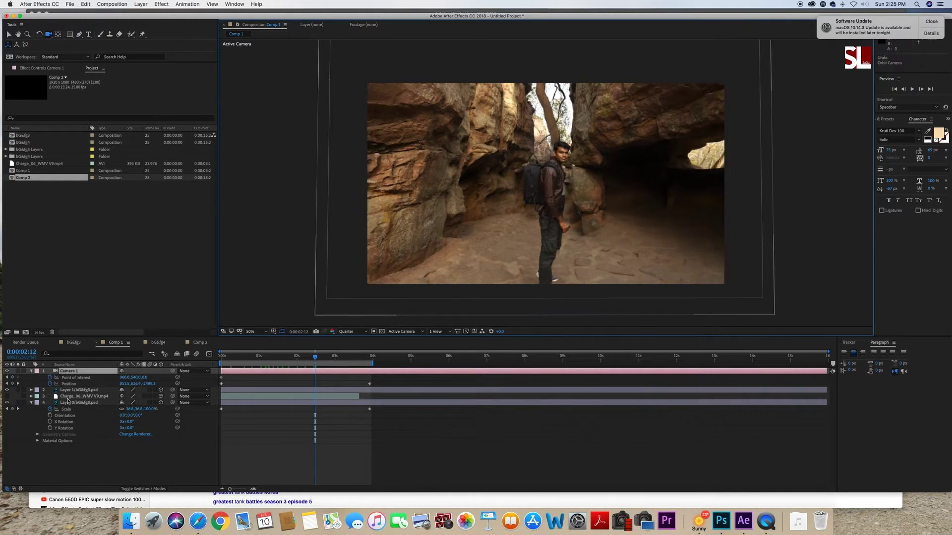
Move Layer 1 toward the camera in depth, finishing in the Top view at a Z position of about -204
{"action": "left_click", "coordinate": [78, 390]}
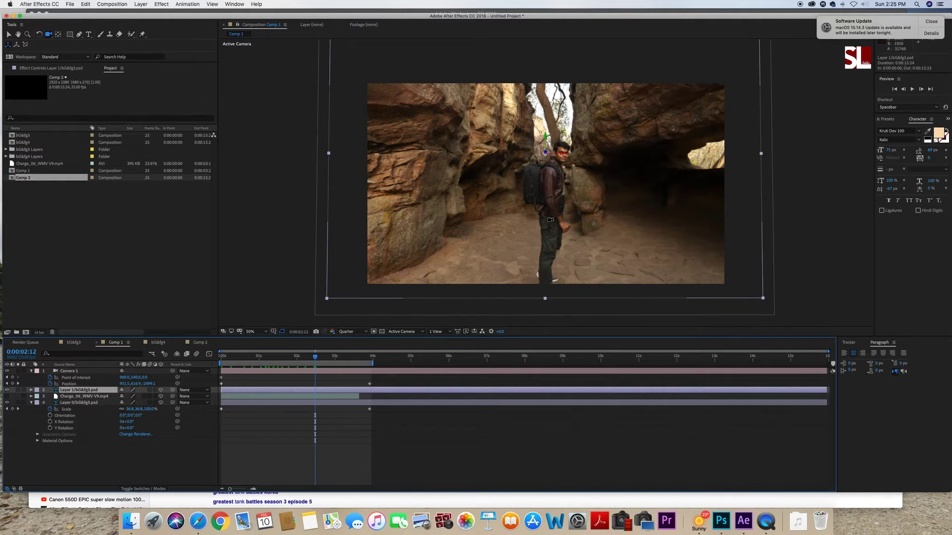
{"action": "key", "text": "v"}
{"action": "left_click_drag", "start_coordinate": [547, 154], "coordinate": [351, 153]}
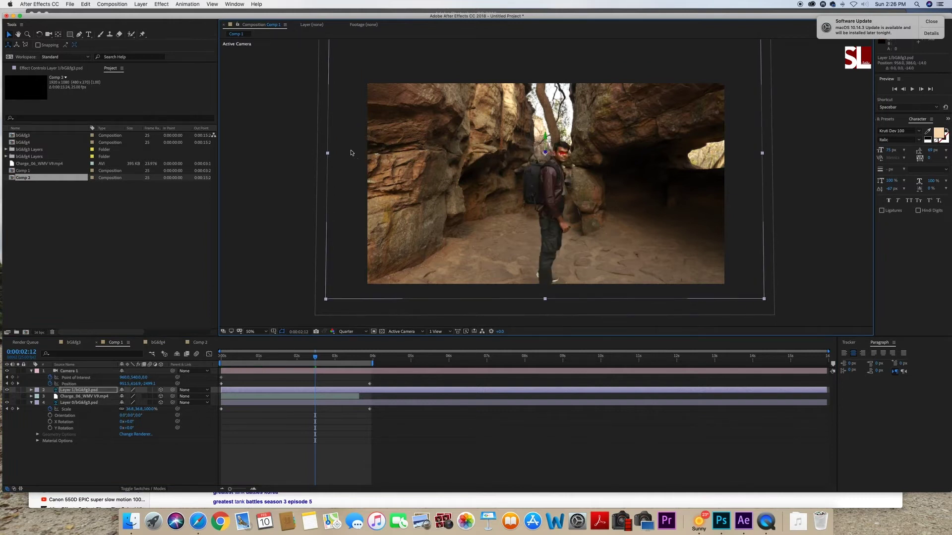
{"action": "left_click", "coordinate": [403, 331]}
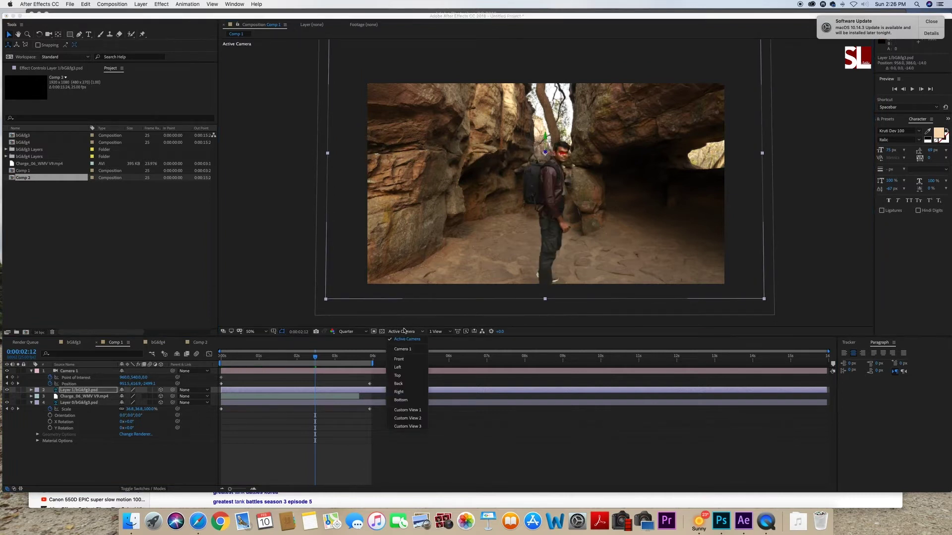
{"action": "left_click", "coordinate": [397, 375]}
{"action": "left_click_drag", "start_coordinate": [542, 203], "coordinate": [544, 241]}
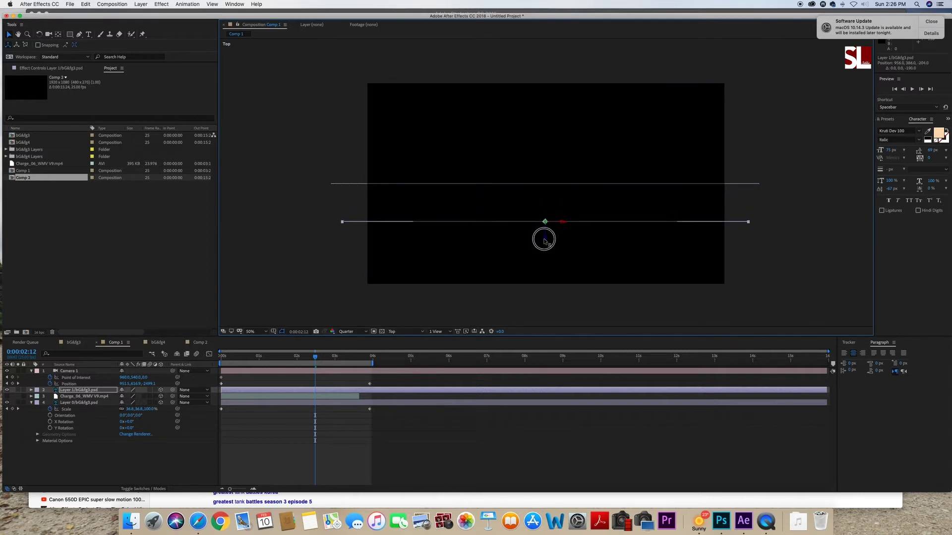
Select the background and Layer 1 planes in turn to compare their depth, and return to the Active Camera view
{"action": "left_click", "coordinate": [544, 185]}
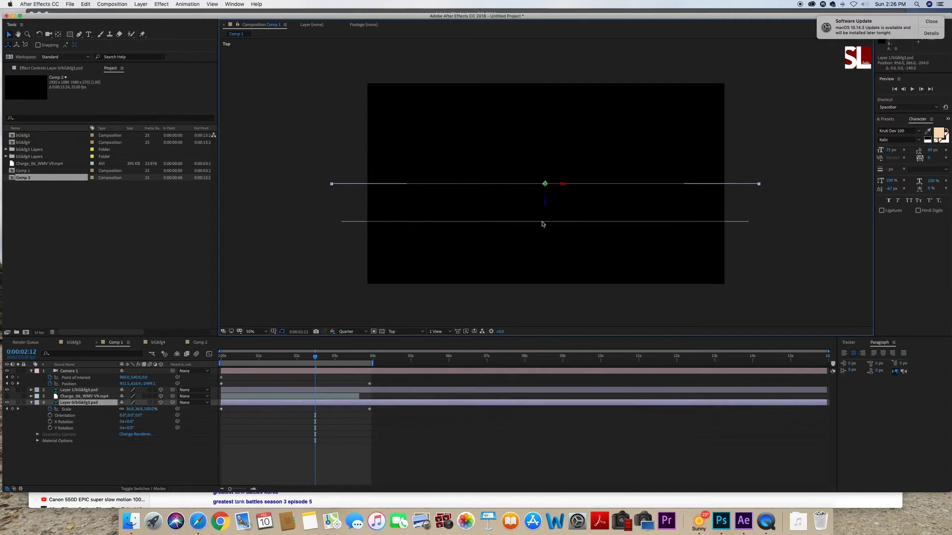
{"action": "left_click", "coordinate": [542, 222]}
{"action": "left_click", "coordinate": [397, 331]}
{"action": "left_click", "coordinate": [407, 341]}
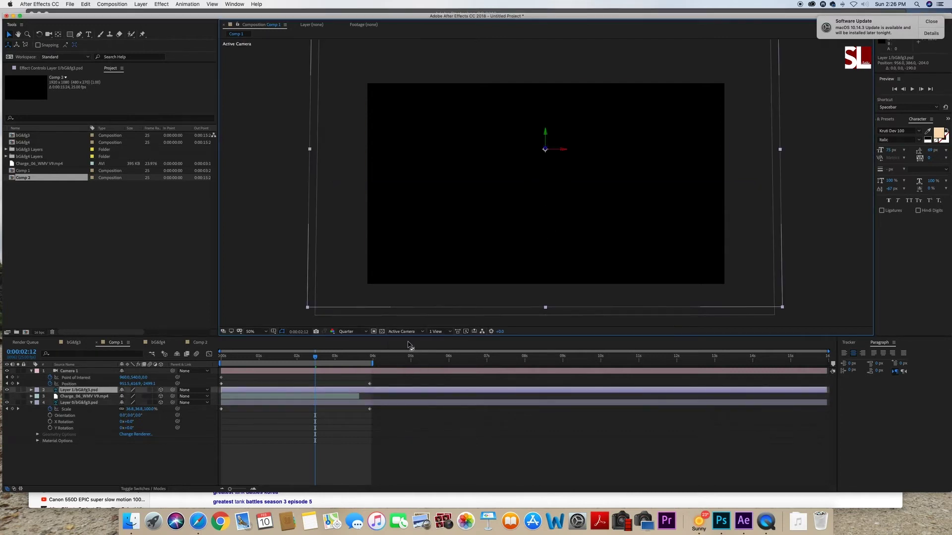
Orbit Camera 1 at 0:00:02:06 to shift the man against the background, and play a preview of the animation
{"action": "mouse_move", "coordinate": [312, 356]}
{"action": "left_mouse_down"}
{"action": "mouse_move", "coordinate": [211, 362]}
{"action": "mouse_move", "coordinate": [354, 365]}
{"action": "mouse_move", "coordinate": [246, 365]}
{"action": "mouse_move", "coordinate": [314, 366]}
{"action": "left_mouse_up"}
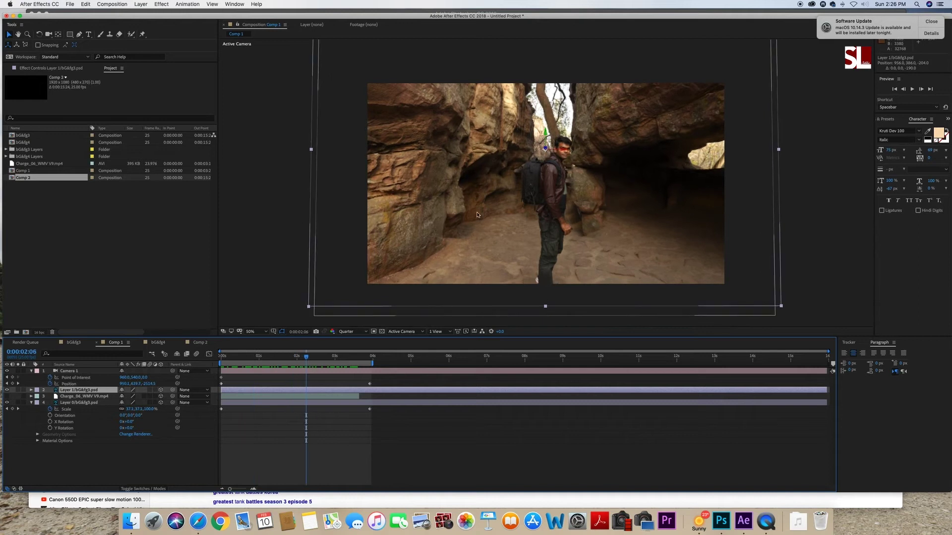
{"action": "key", "text": "c"}
{"action": "left_click_drag", "start_coordinate": [479, 214], "coordinate": [486, 216]}
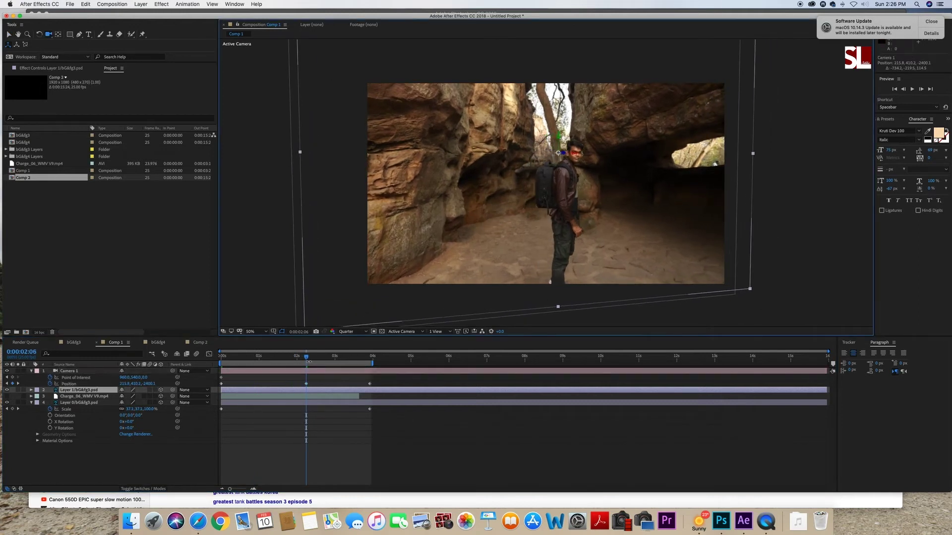
{"action": "key", "text": "space"}
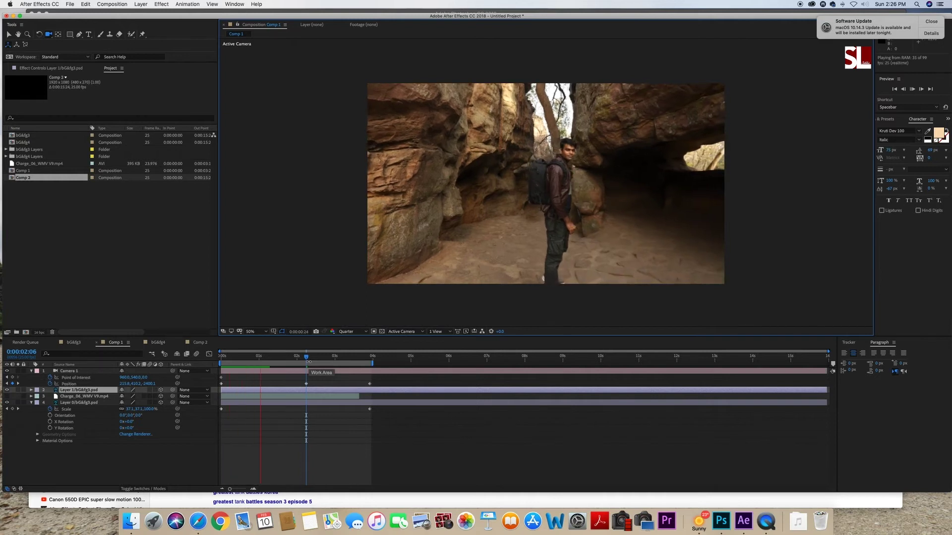